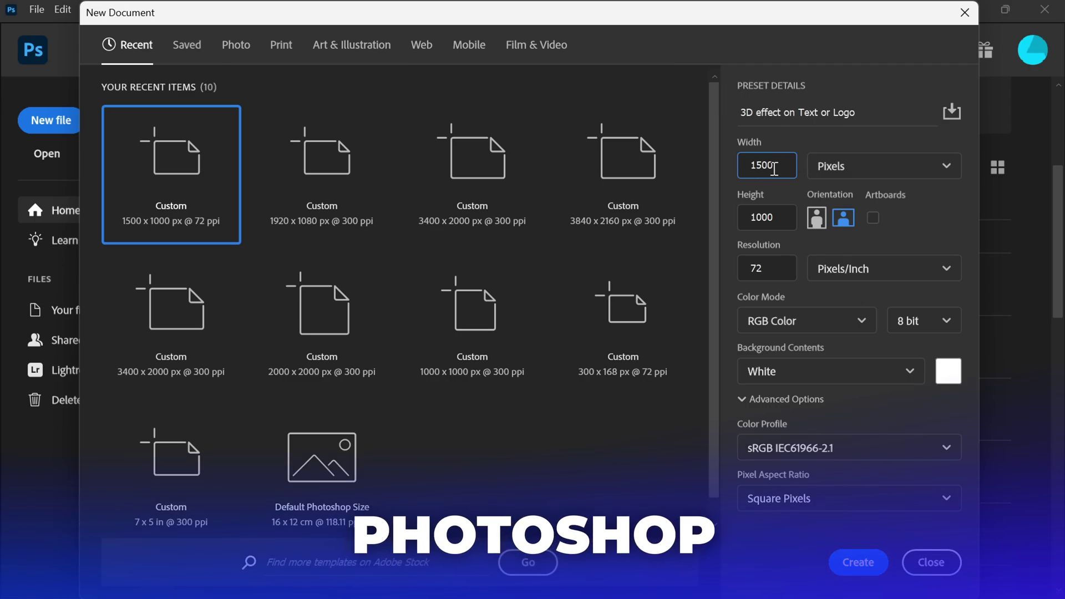
Create a new 1500 × 1000 px document.
double_click(764, 167)
click(743, 216)
double_click(744, 216)
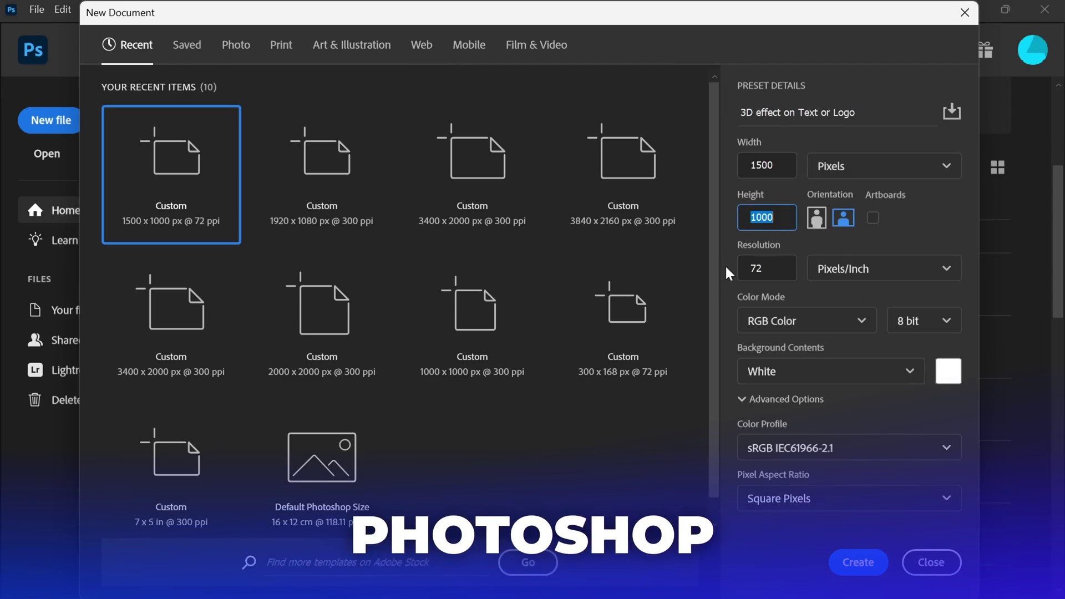
click(858, 561)
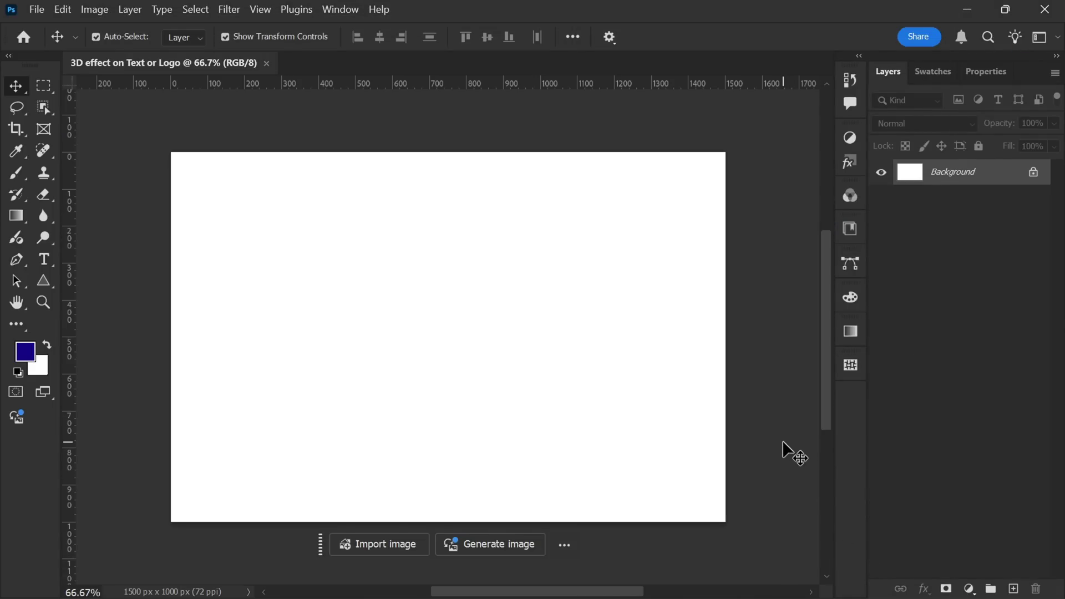
Fill the canvas with a top-to-bottom purple-to-teal gradient and delete the white Background layer.
click(16, 215)
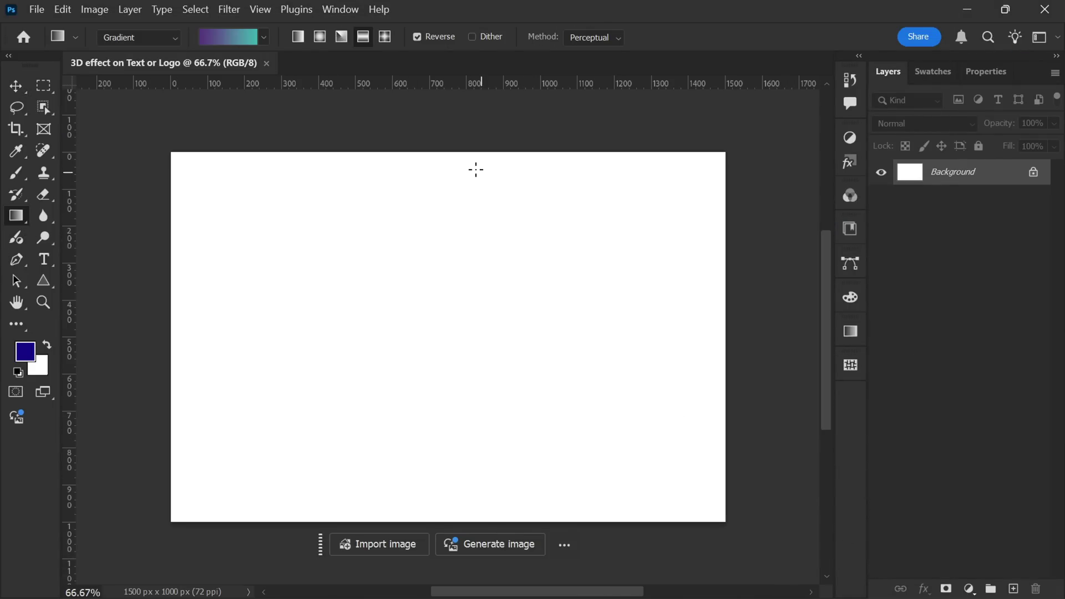
drag(469, 151, 465, 521)
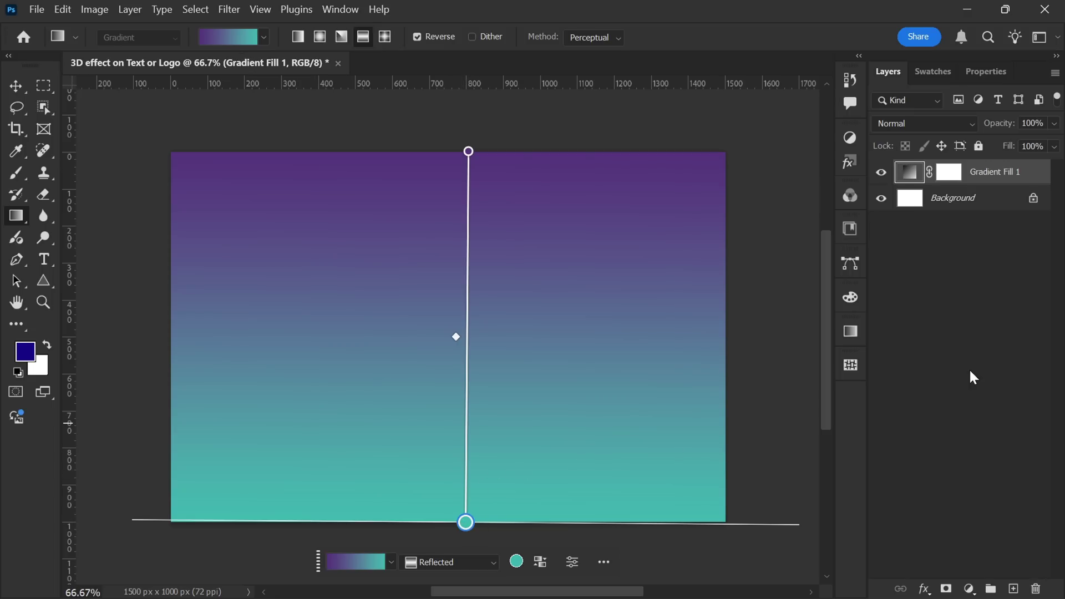
click(1032, 200)
drag(1049, 201, 1035, 588)
double_click(1005, 172)
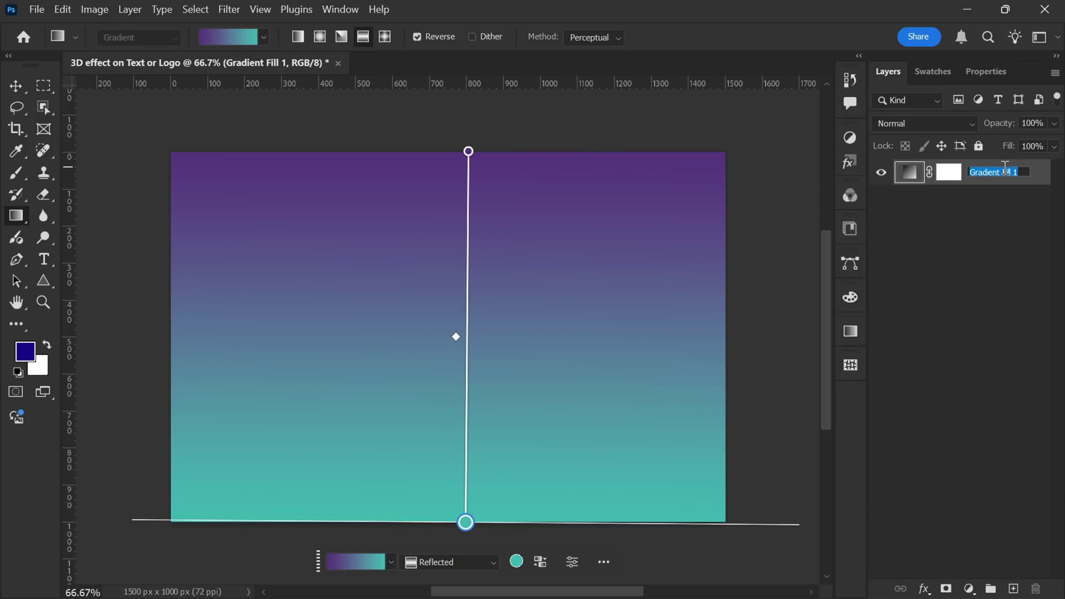
Name the gradient layer BG and add a new empty Layer 1 above it.
text(BG)
click(1012, 219)
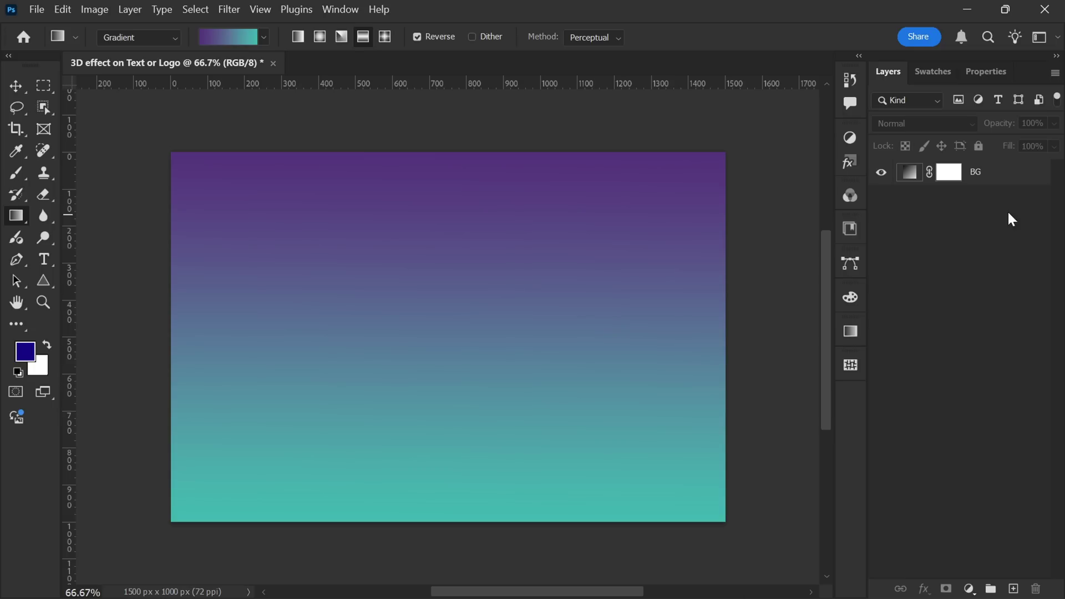
click(1015, 587)
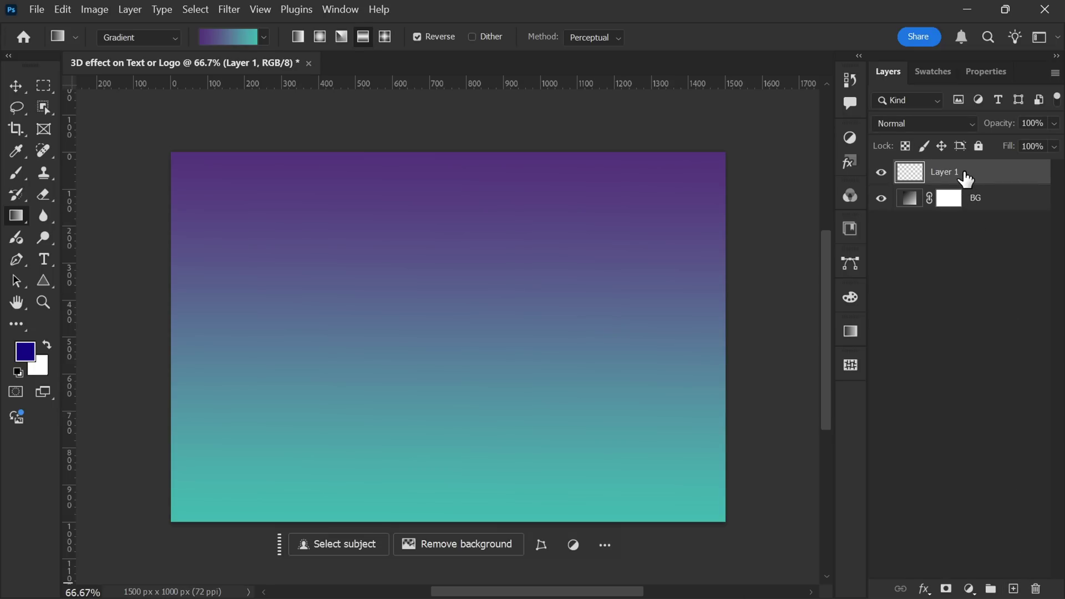
Convert Layer 1 to a smart object and open its contents as Layer 1.psb.
right_click(973, 173)
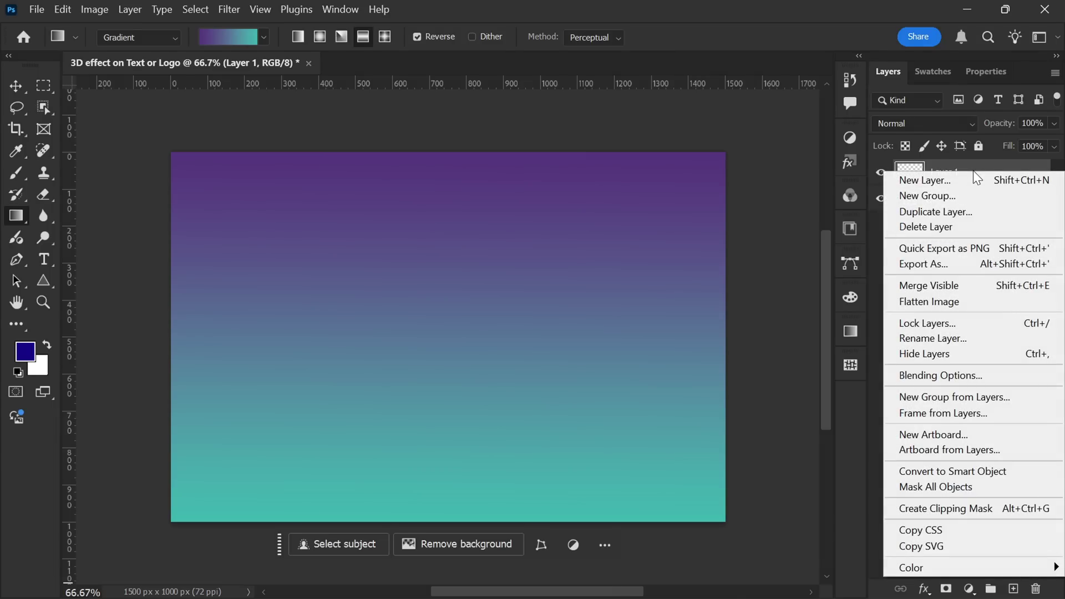
click(1017, 473)
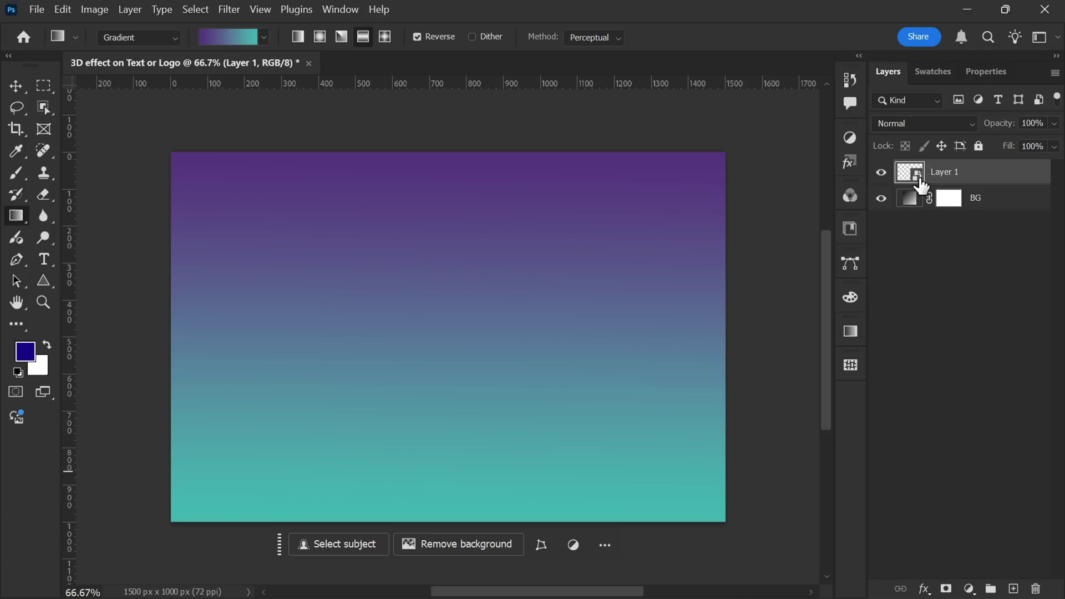
double_click(919, 178)
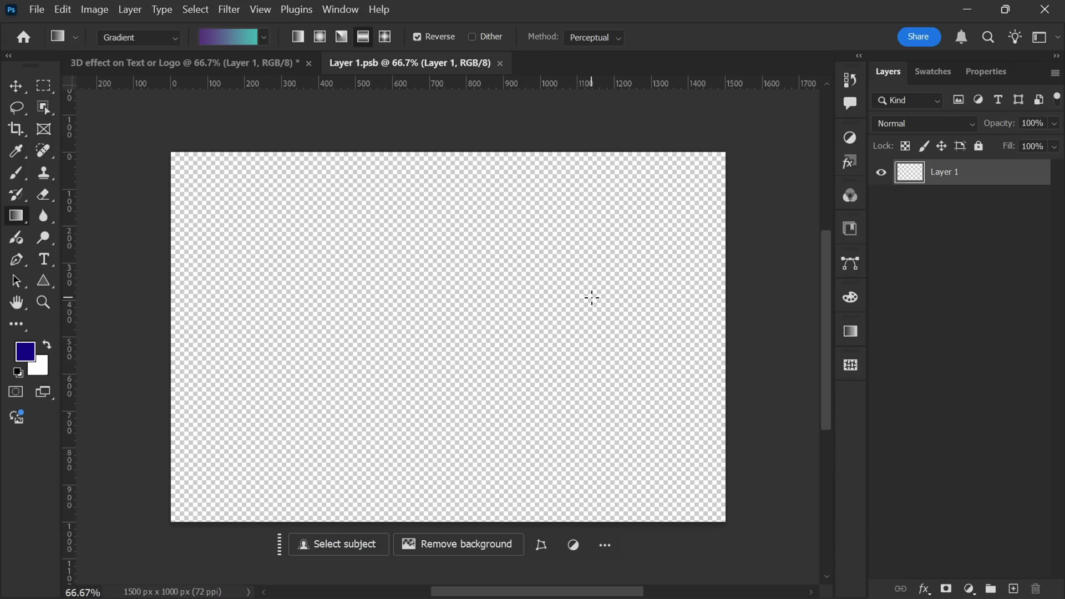
Write 'Amazing' at the canvas centre and set it to 218 pt.
key(t)
click(434, 331)
text(Amazing)
key(ctrl+Return)
key(v)
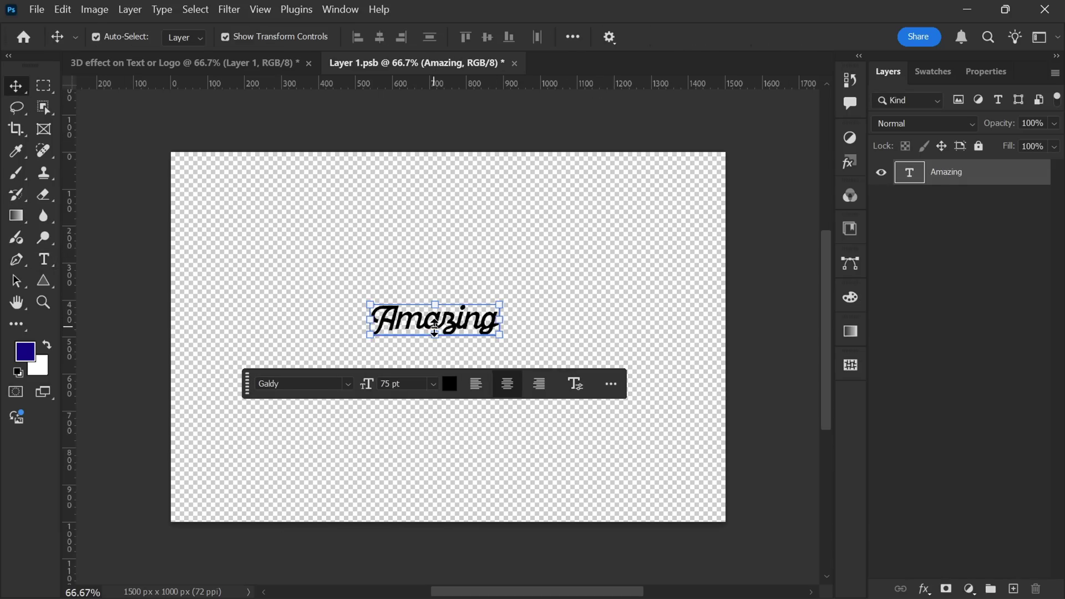
click(365, 385)
text(21)
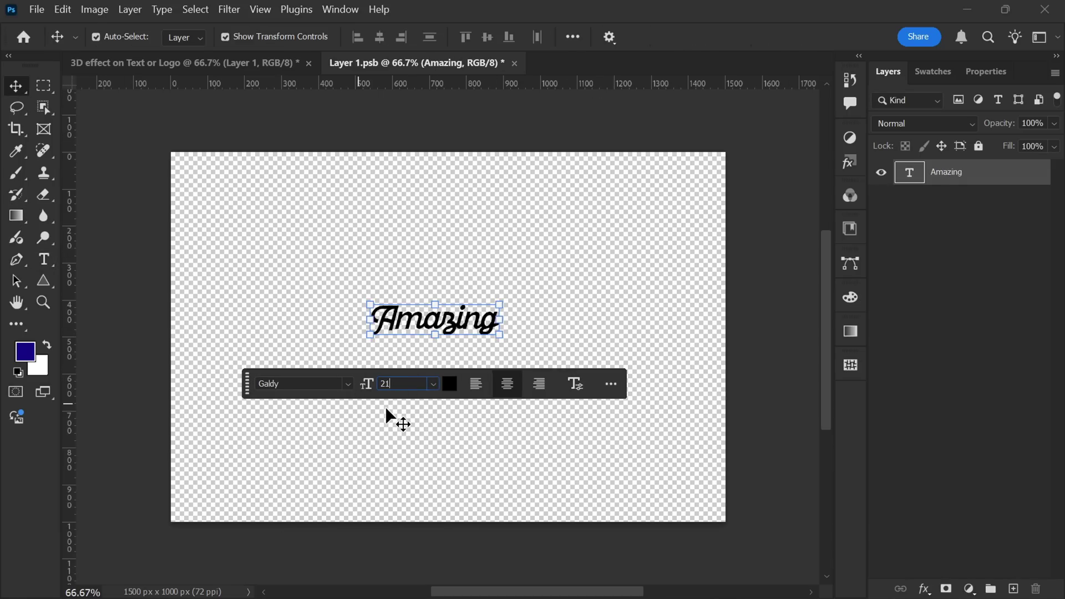
text(8)
key(Return)
Move Amazing lower, save Layer 1.psb, and return to the 3D effect document.
drag(439, 321, 456, 350)
click(773, 425)
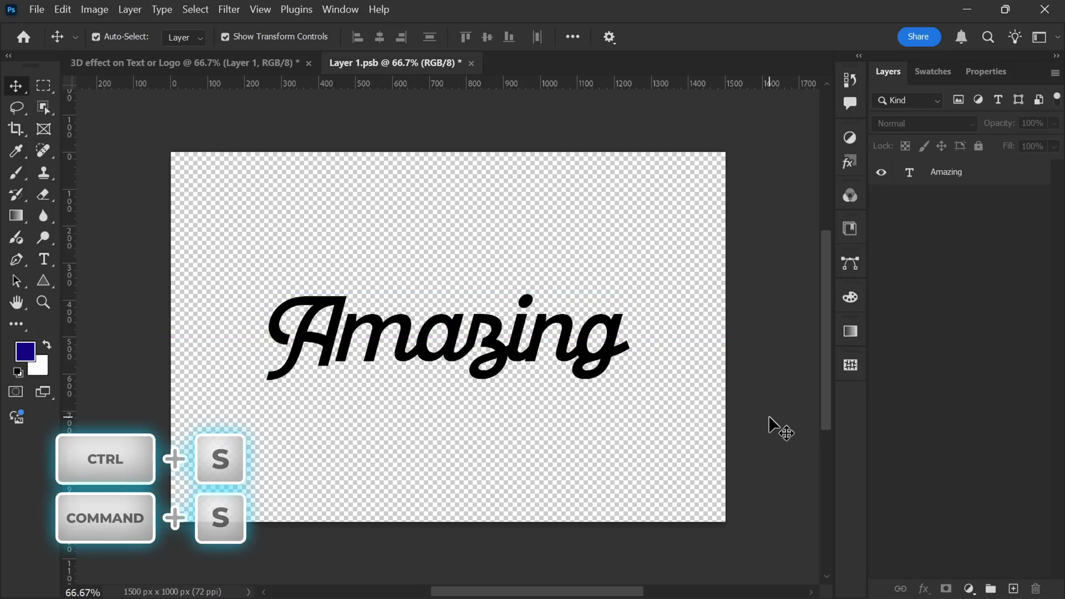
key(ctrl+s)
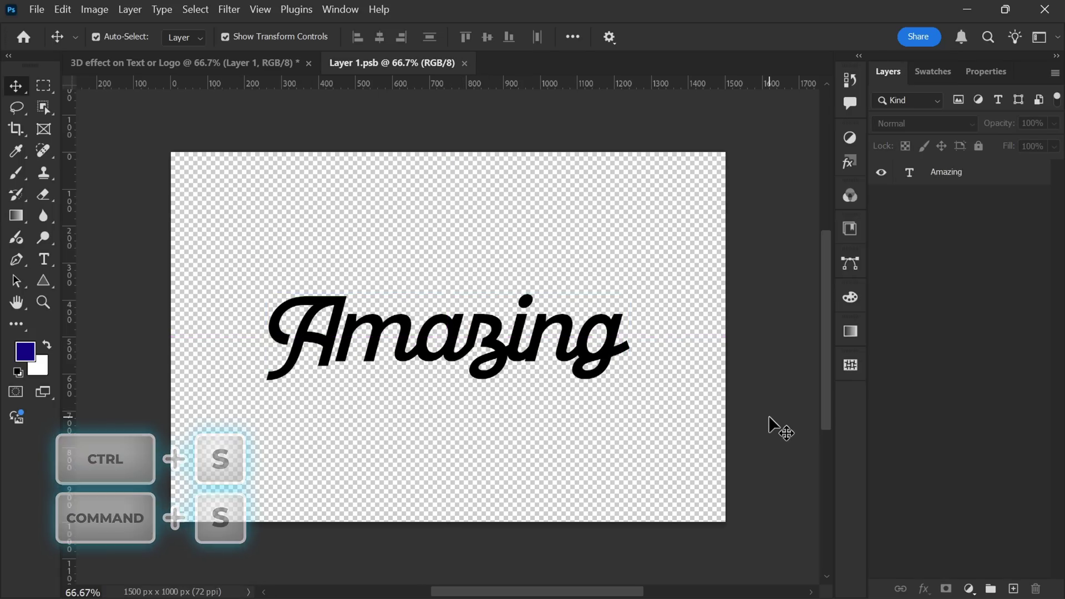
click(230, 64)
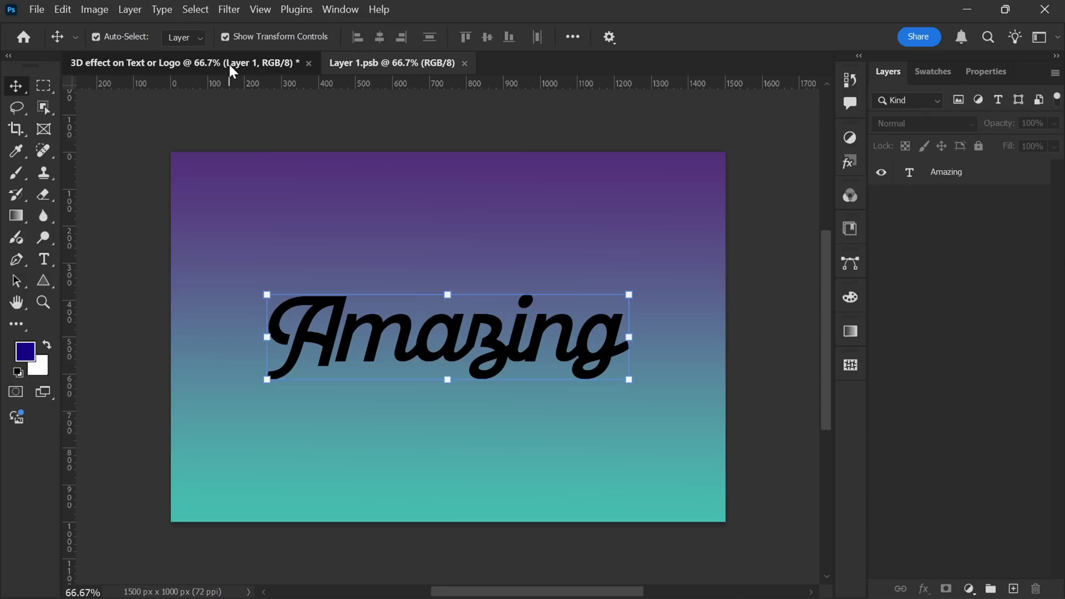
click(780, 247)
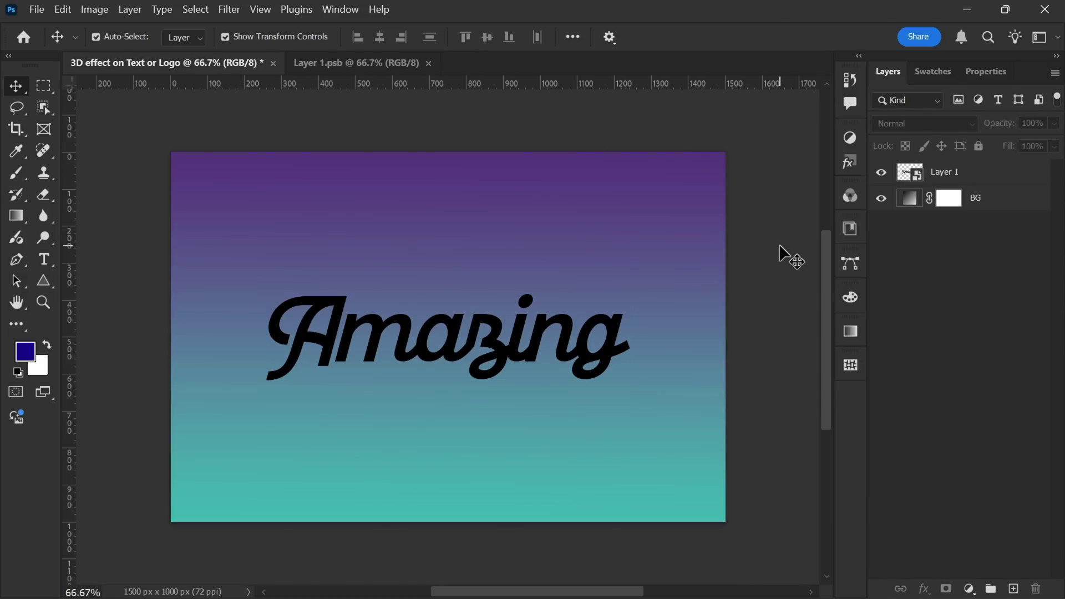
Add a dark grey #2d2d2d Color Overlay to Layer 1 through Blending Options.
click(987, 176)
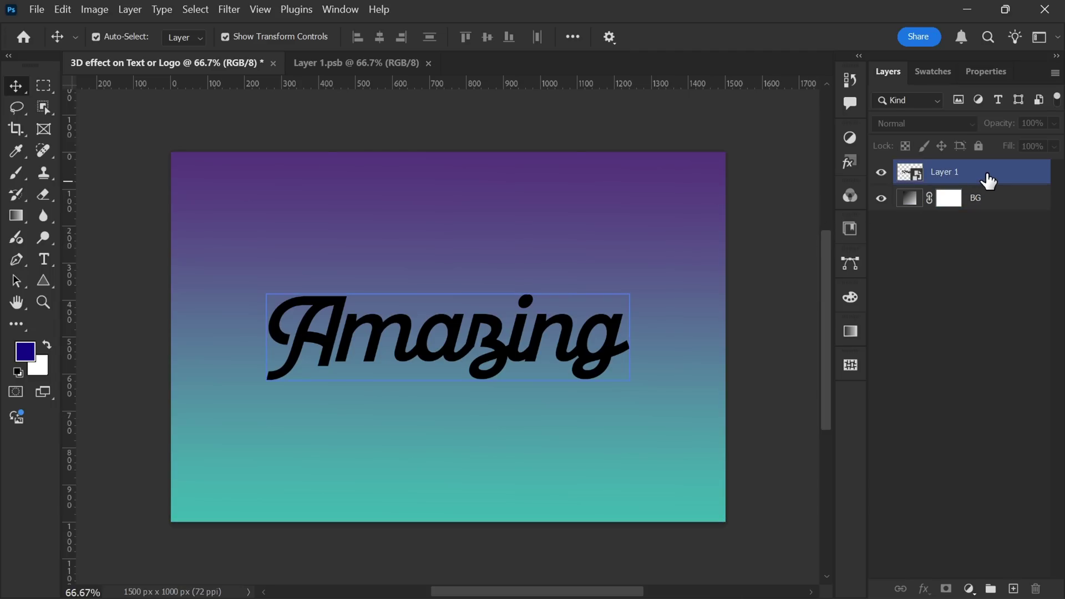
right_click(986, 172)
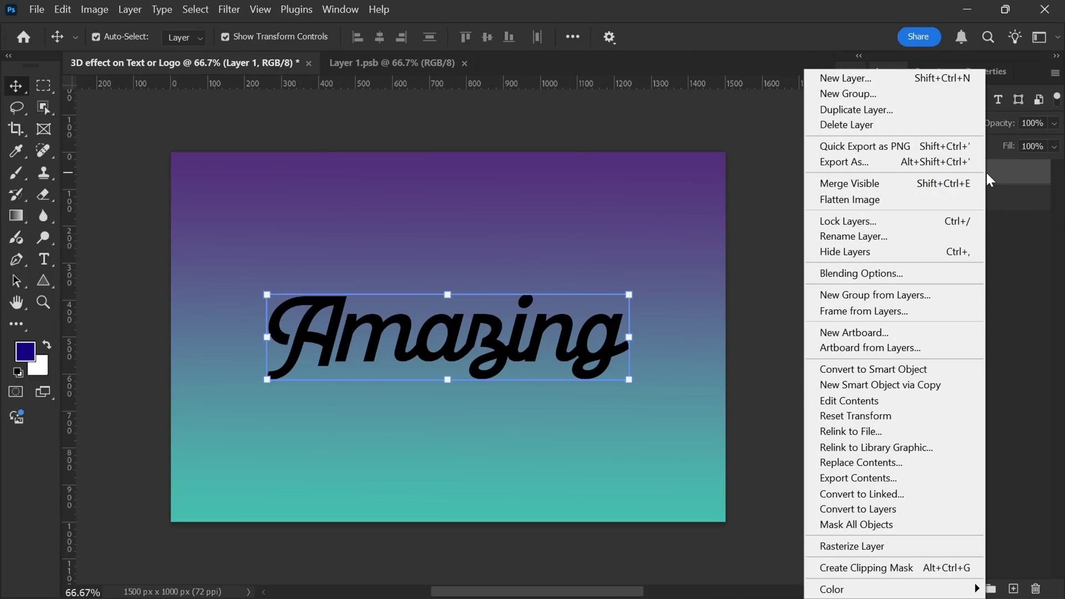
click(938, 273)
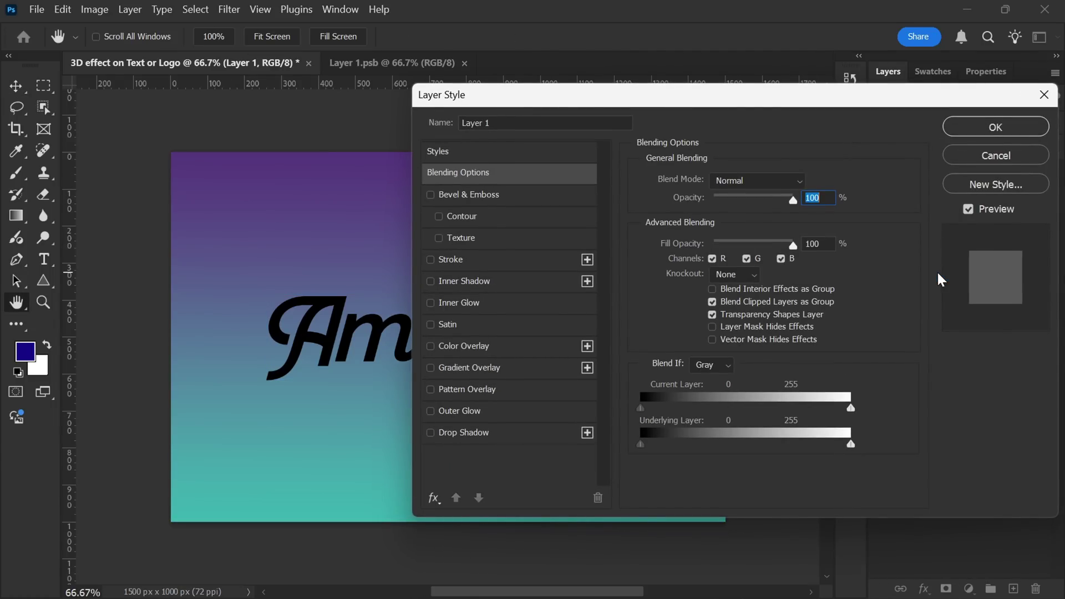
click(512, 346)
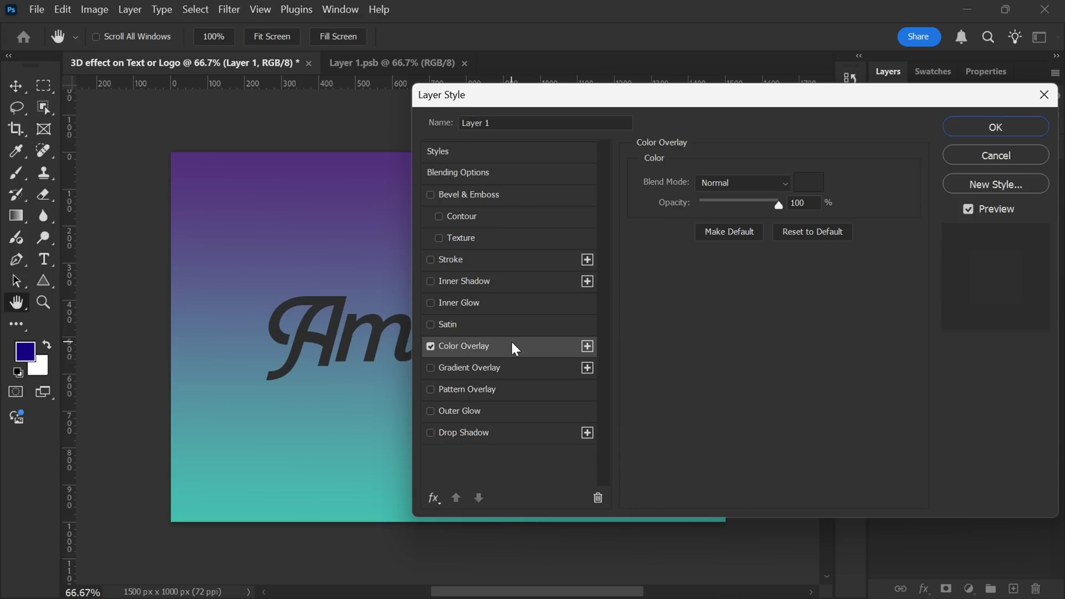
click(809, 182)
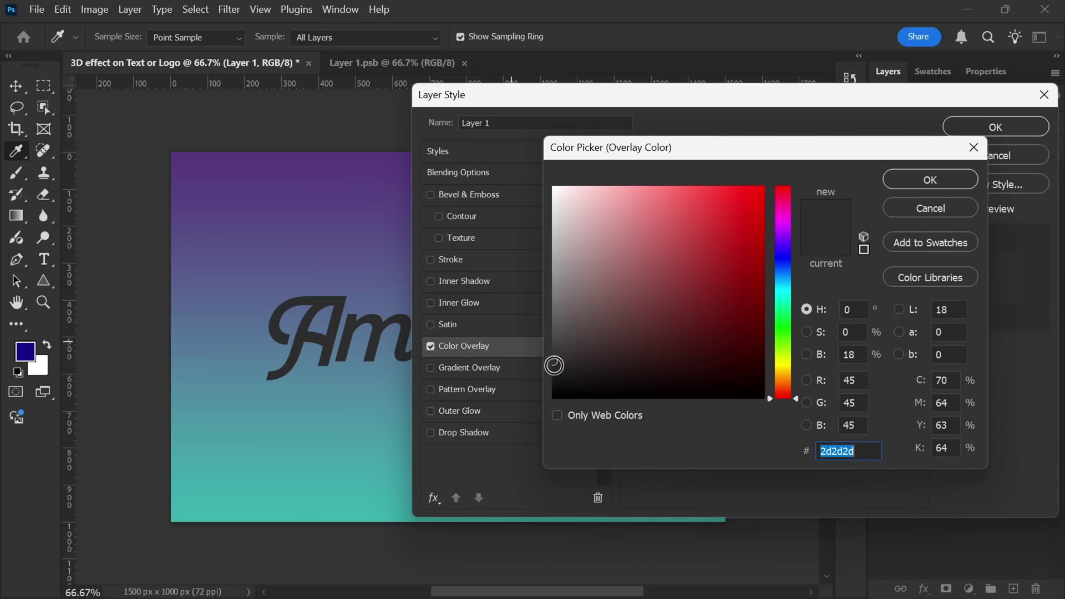
click(936, 179)
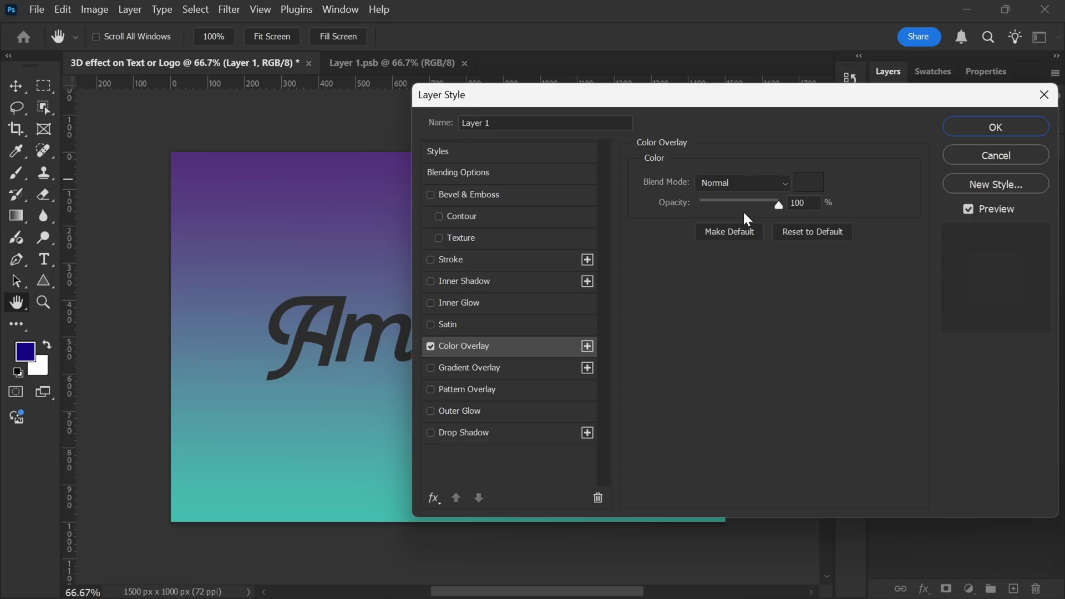
Enable Bevel & Emboss as a Smooth Inner Bevel, direction Up, 1000% depth, 0 px size.
click(541, 197)
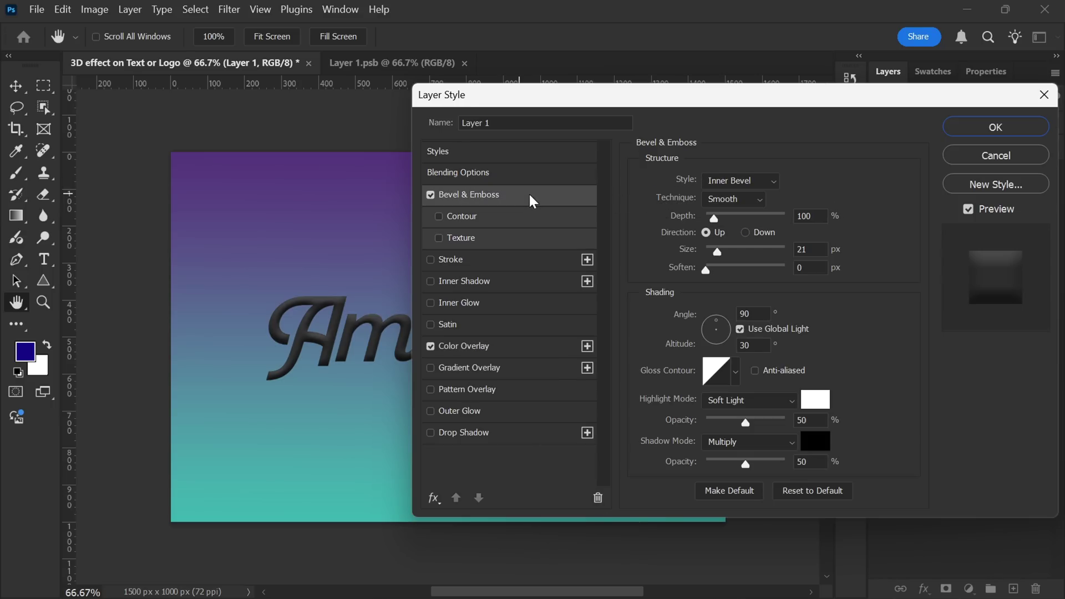
click(779, 185)
click(779, 210)
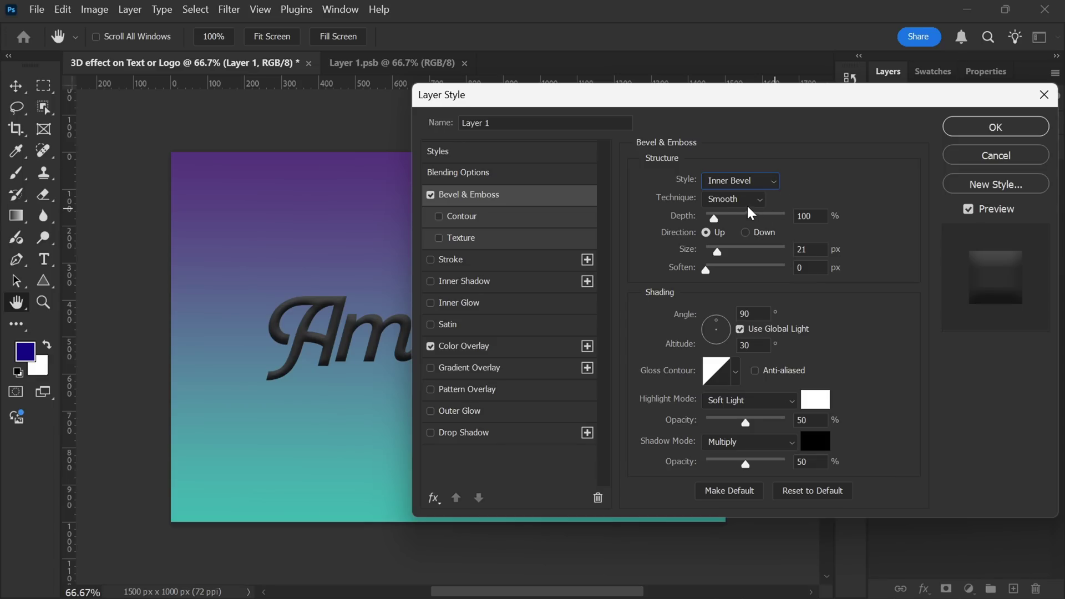
click(756, 204)
click(743, 212)
drag(714, 218, 795, 229)
click(712, 236)
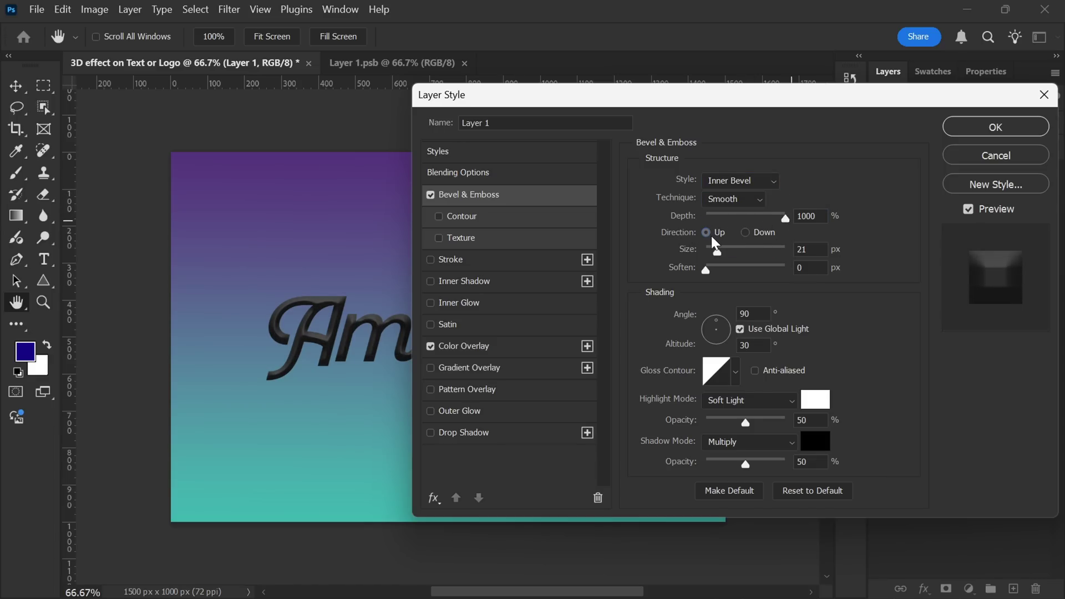
drag(717, 251, 693, 256)
Set soften to 1 and shading altitude to 10 with Use Global Light off.
click(810, 266)
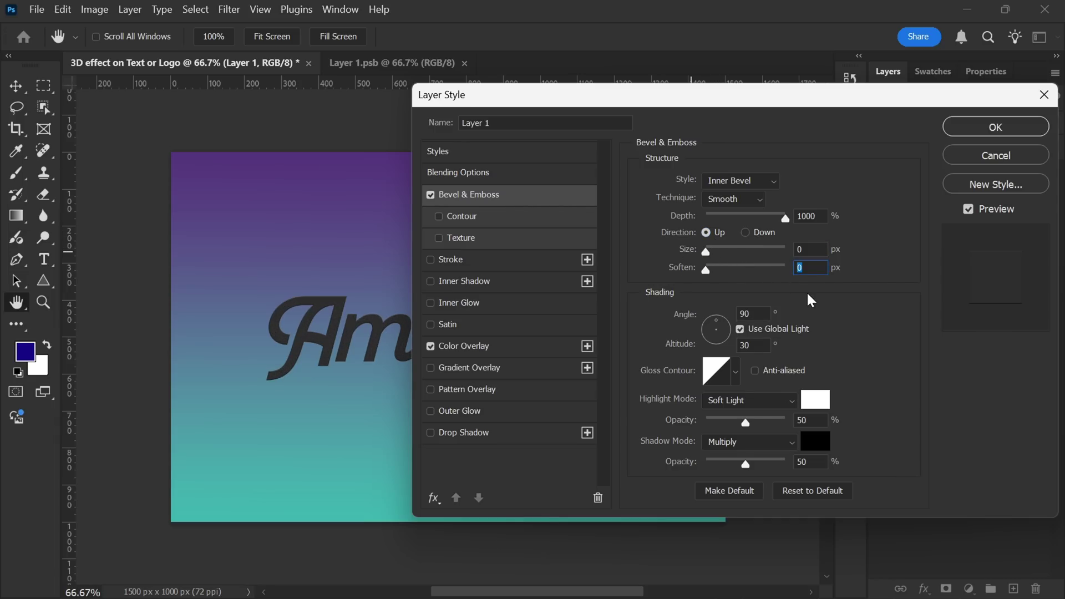
text(1)
click(763, 313)
click(755, 347)
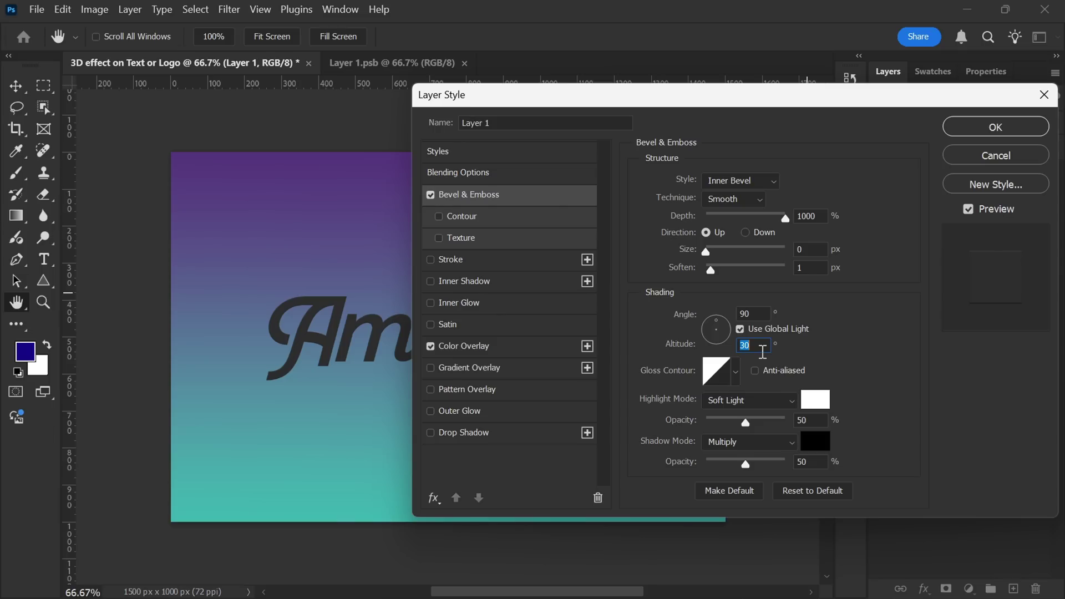
click(740, 329)
text(10)
key(Return)
Make the bevel highlight grey 797979 in Normal mode at 99% opacity.
click(815, 399)
text(797979)
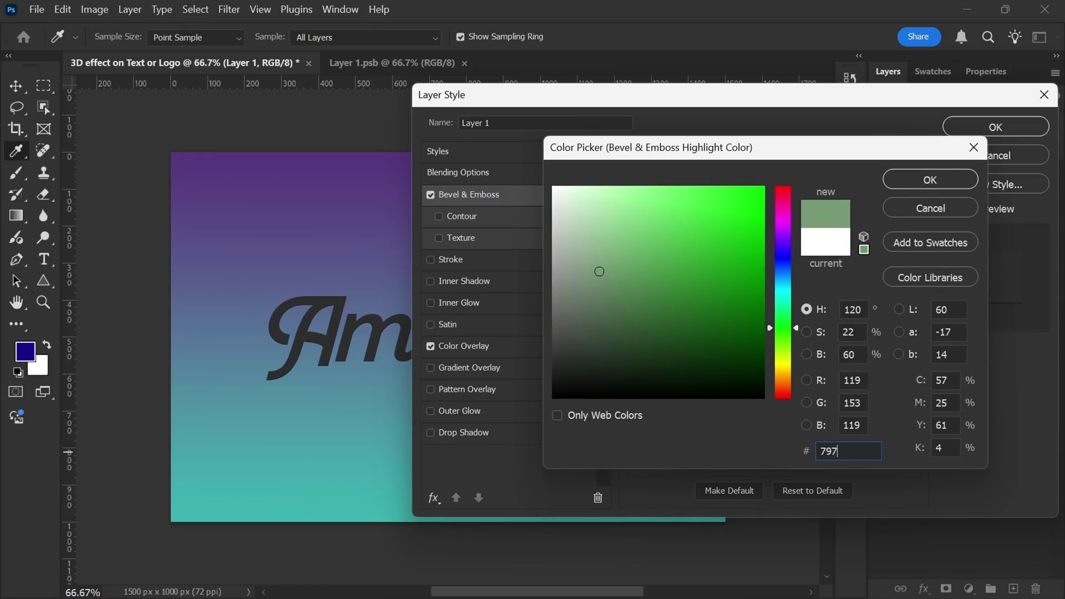
click(948, 183)
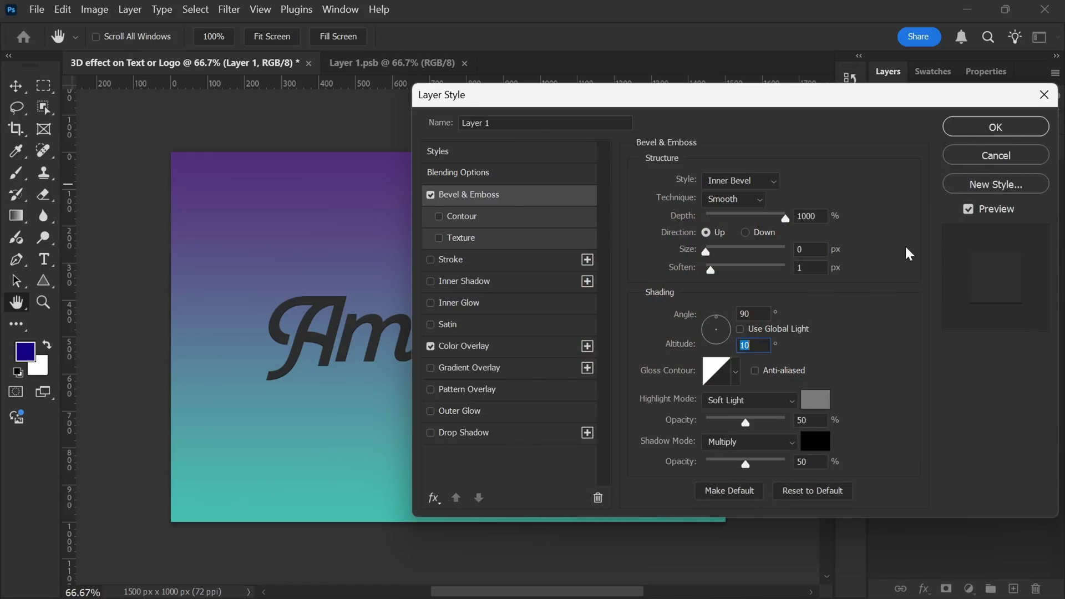
click(793, 401)
click(779, 136)
drag(745, 423, 785, 428)
Give the bevel shadow a black colour in Normal mode at full opacity.
click(815, 441)
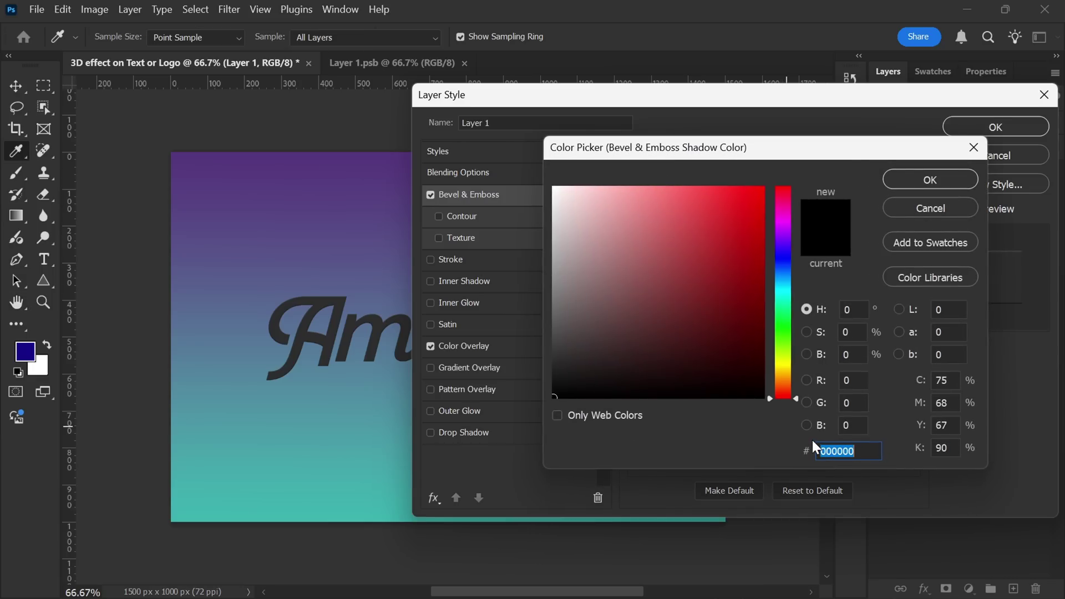
click(914, 178)
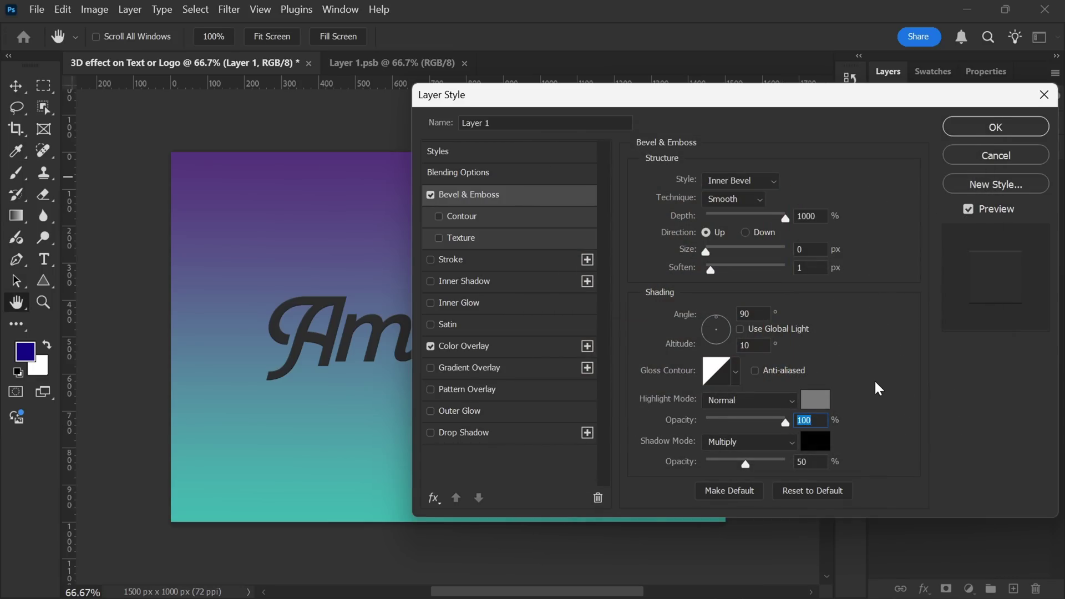
click(749, 442)
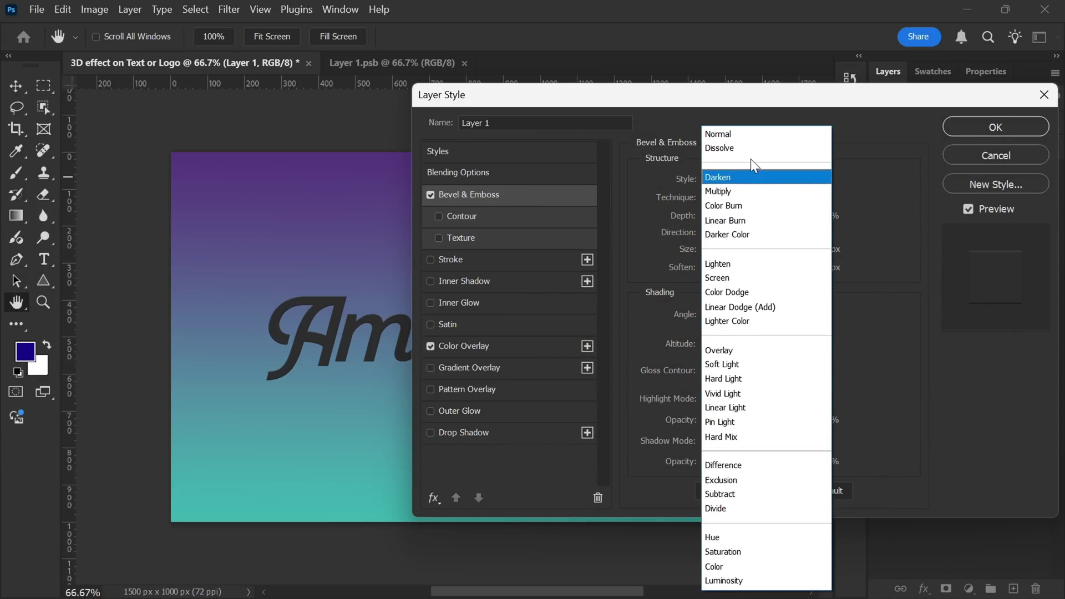
click(780, 139)
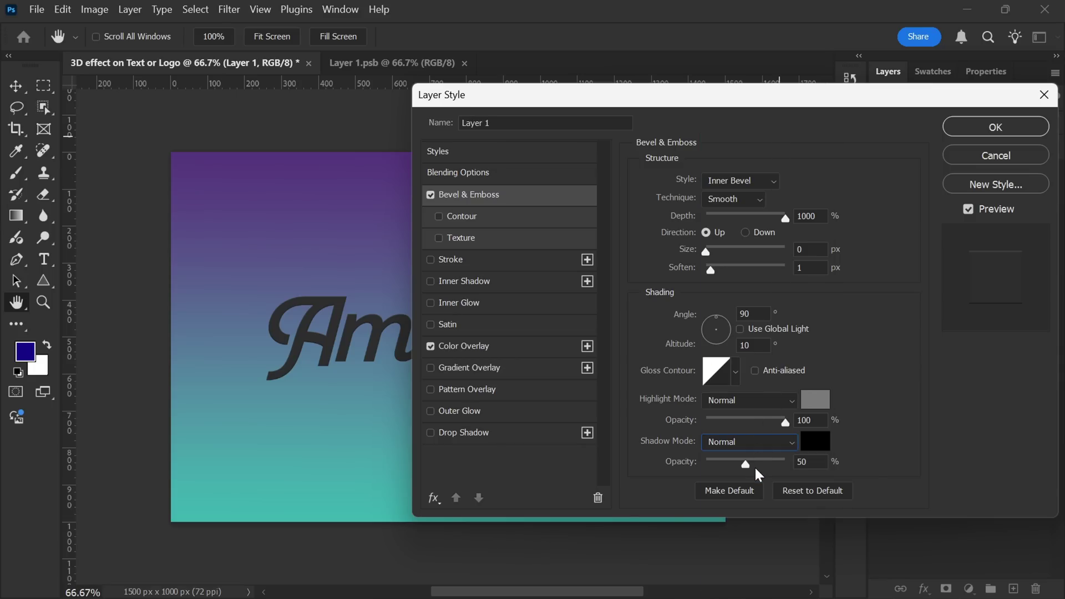
drag(757, 471, 798, 474)
click(815, 442)
mouse_move(723, 238)
mouse_down()
mouse_move(743, 234)
mouse_move(668, 219)
mouse_move(647, 231)
mouse_up()
click(782, 292)
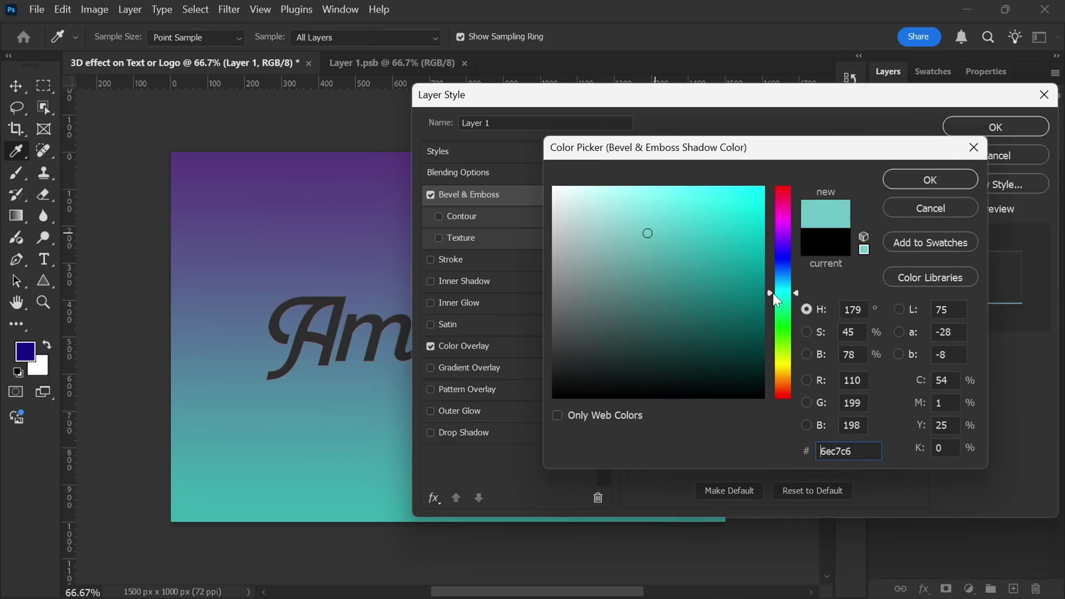
click(754, 202)
click(921, 206)
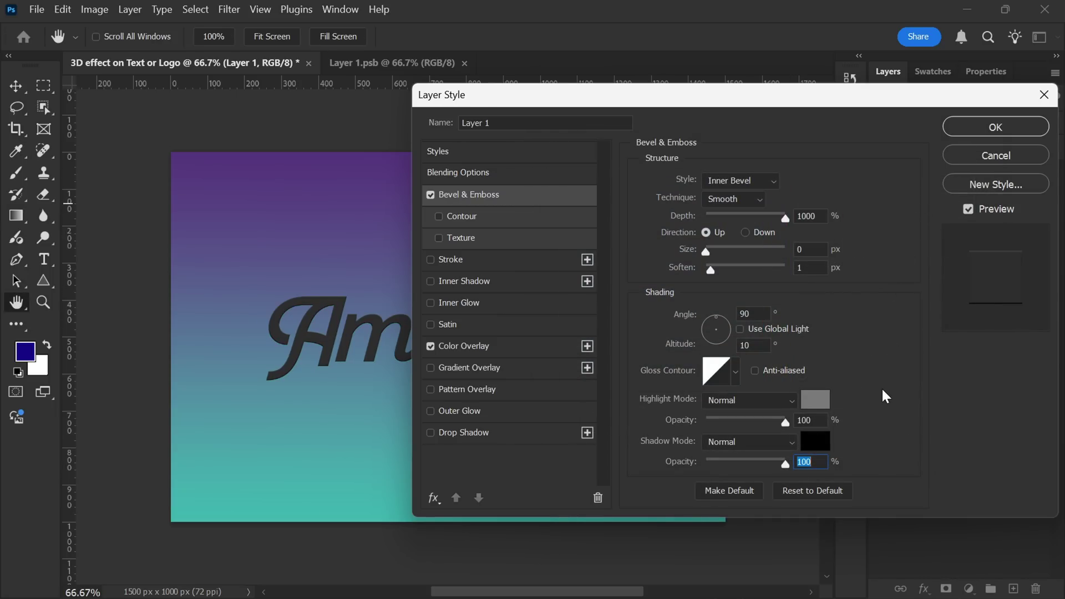
Apply the layer style, then nudge Layer 1 up and left to X 748.5 px, Y 498.5 px.
click(995, 126)
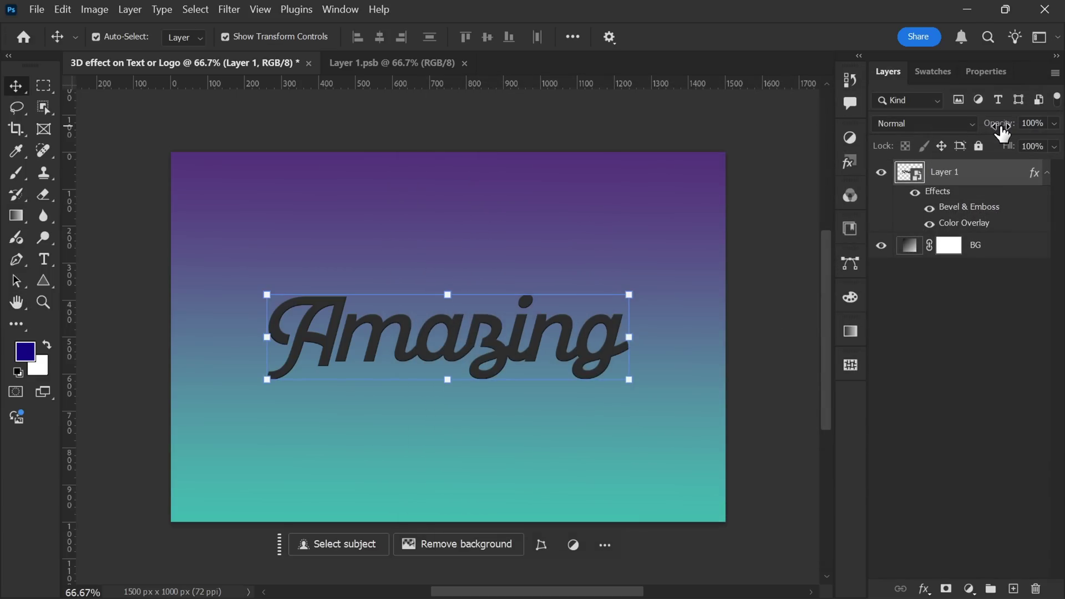
click(770, 272)
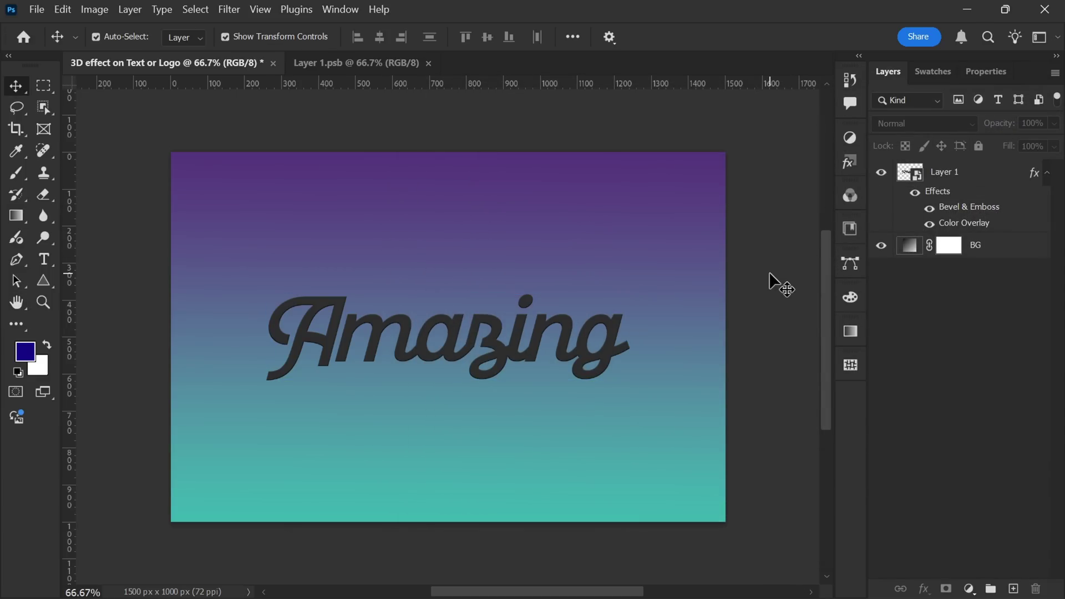
click(993, 173)
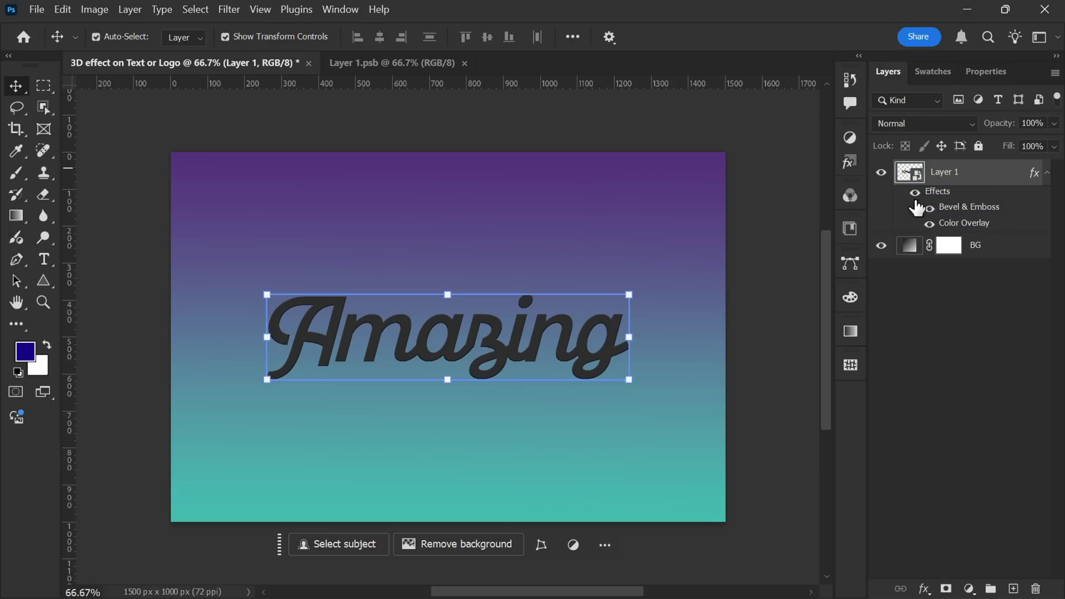
key(ctrl+t)
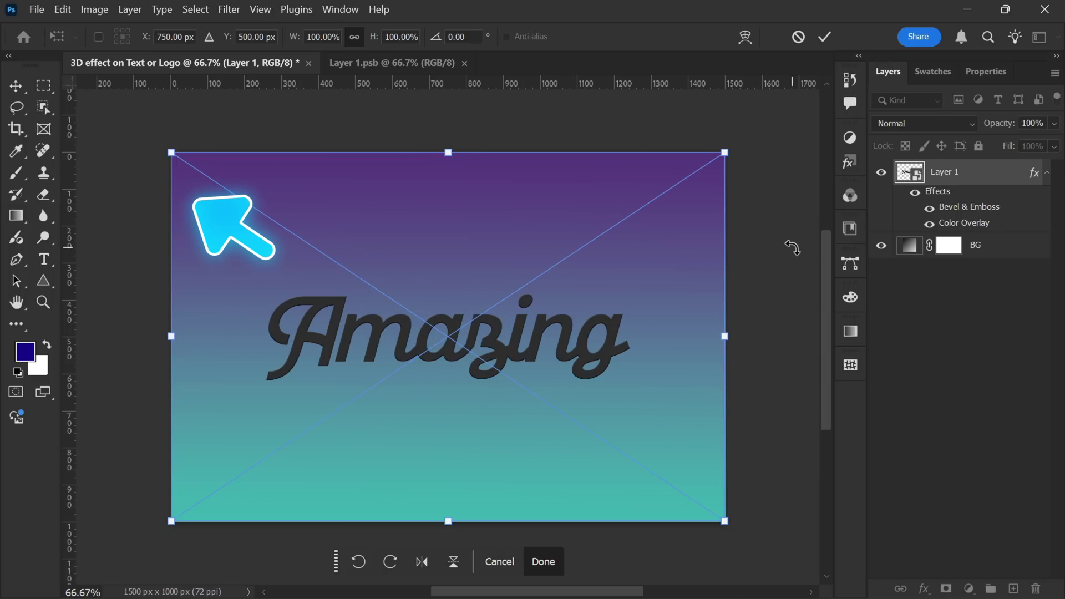
key(Up)
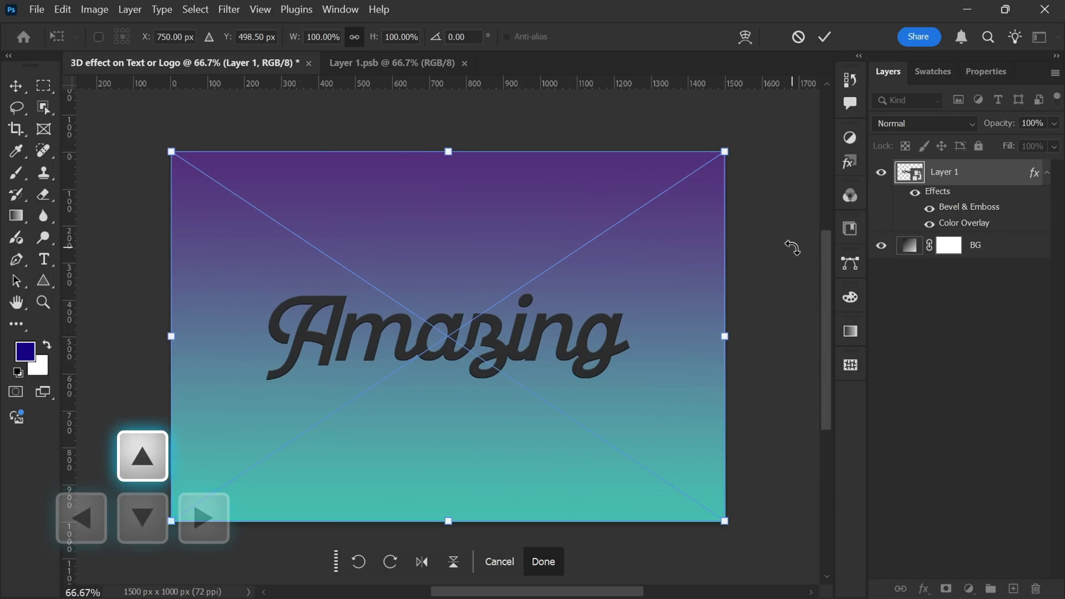
key(Left)
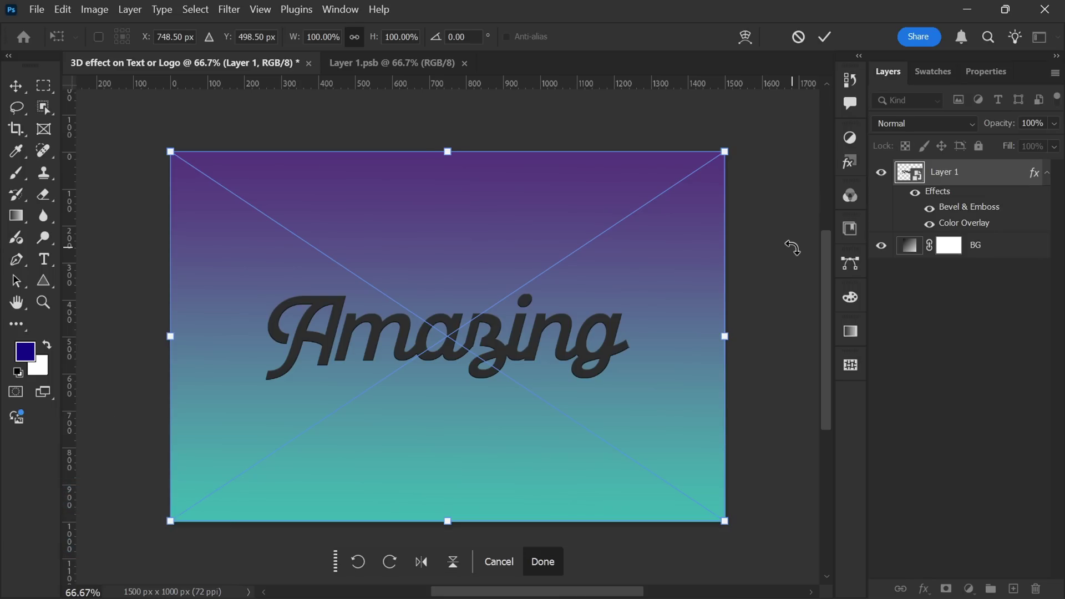
key(Return)
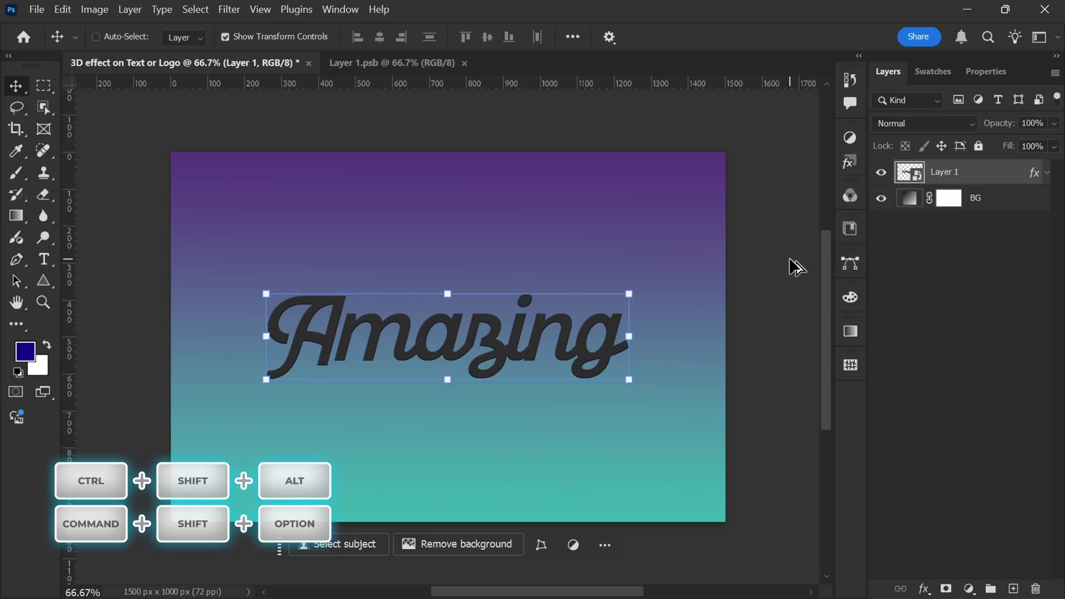
Create stacked offset copies of Layer 1 and rename the top copy Main Layer.
key(ctrl+shift+alt+t)
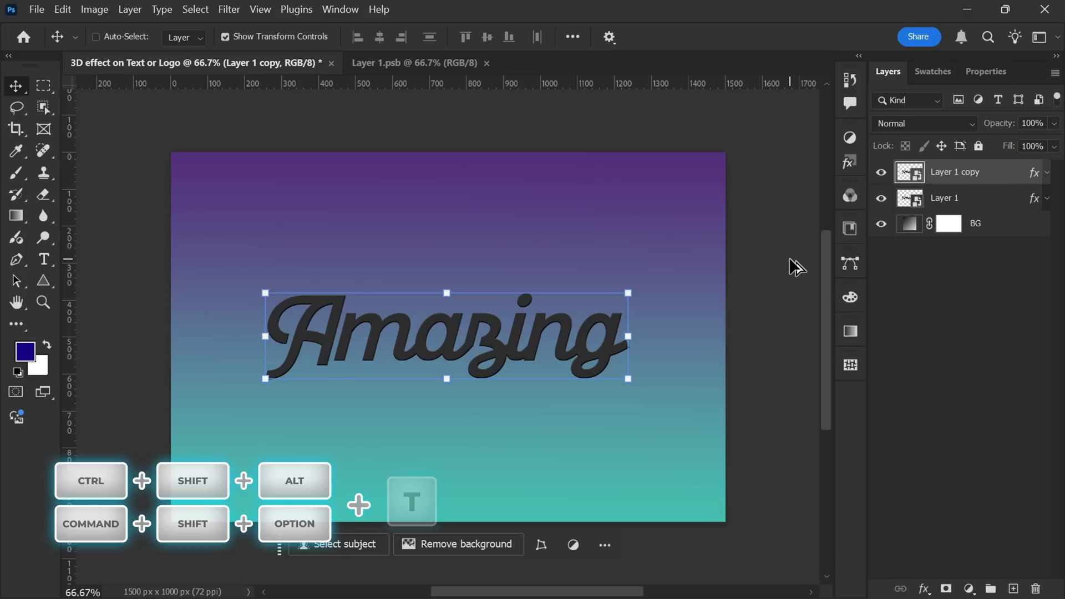
key(ctrl+shift+alt+t)
key(ctrl+shift+alt+t)
key(ctrl+shift+alt+t)
key(ctrl+shift+alt+t)
key(ctrl+shift+alt+t)
key(ctrl+shift+alt+t)
key(ctrl+shift+alt+t)
key(ctrl+shift+alt+t)
key(ctrl+shift+alt+t)
key(ctrl+shift+alt+t)
key(ctrl+shift+alt+t)
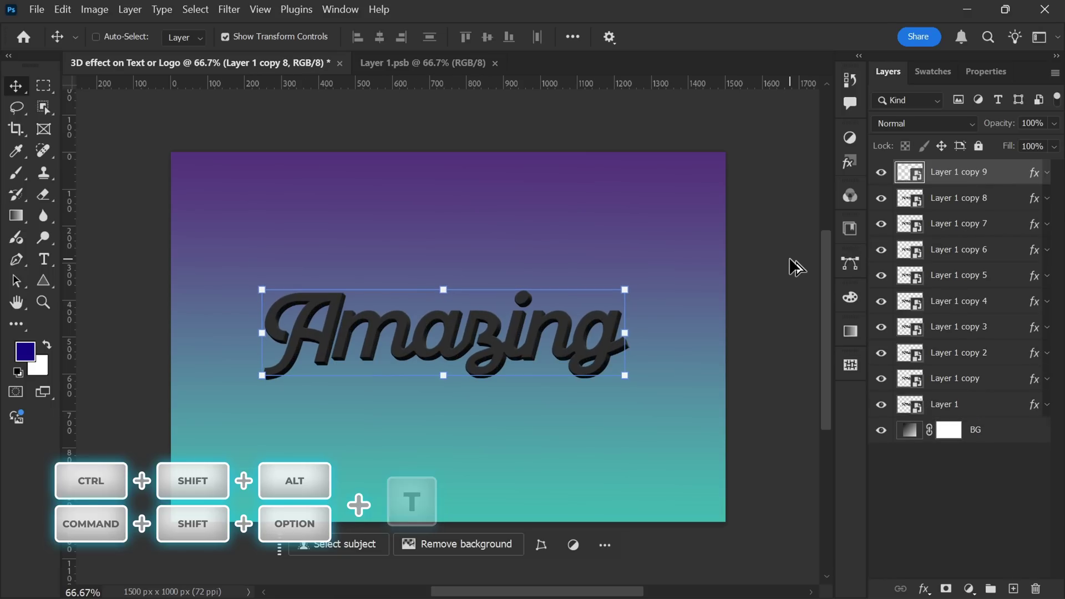
key(ctrl+shift+alt+t)
key(ctrl+shift+alt+t)
key(ctrl+shift+alt+t)
key(ctrl+shift+alt+t)
key(ctrl+shift+alt+t)
key(ctrl+shift+alt+t)
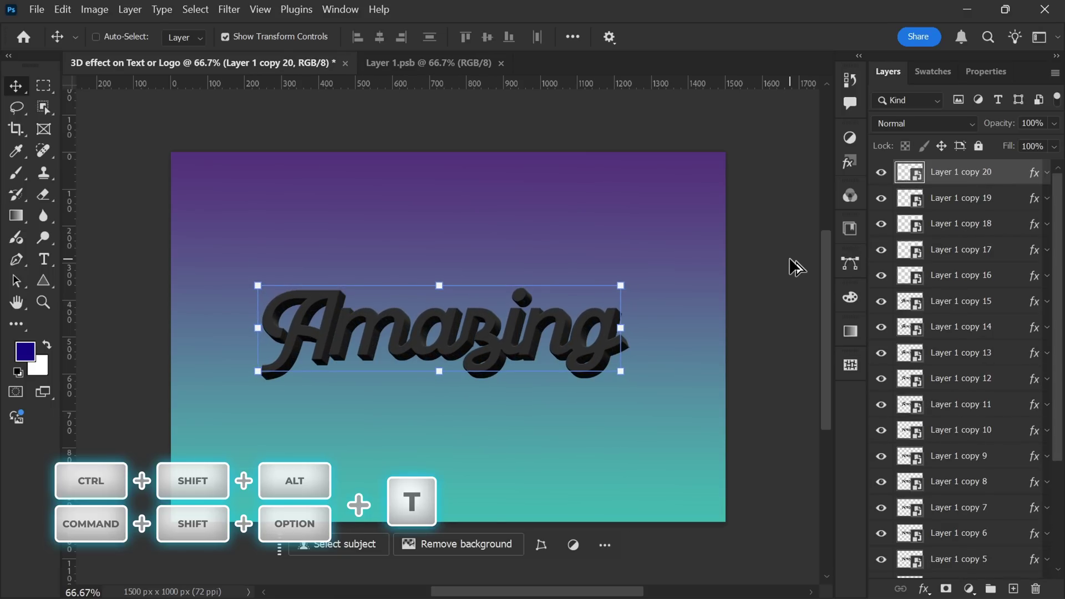
key(ctrl+shift+alt+t)
key(ctrl+shift+alt+t)
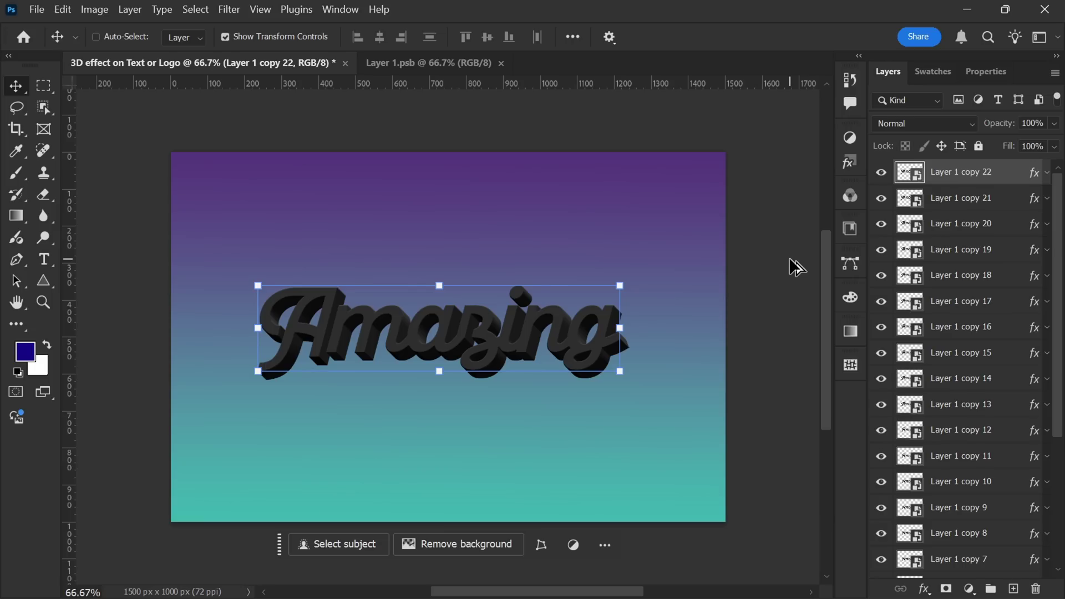
double_click(975, 172)
text(Main Layer)
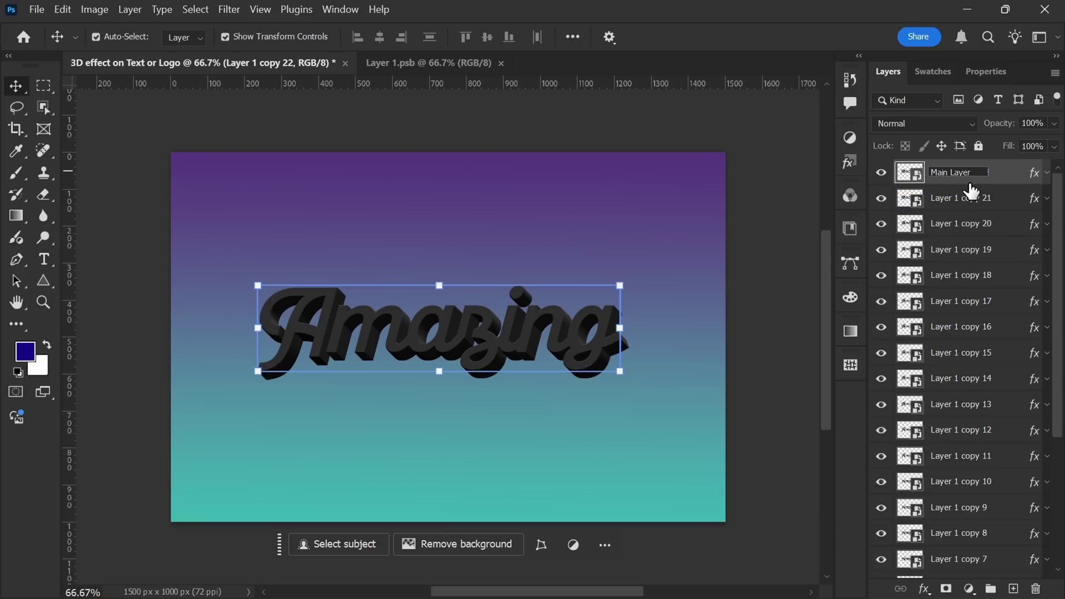
click(993, 209)
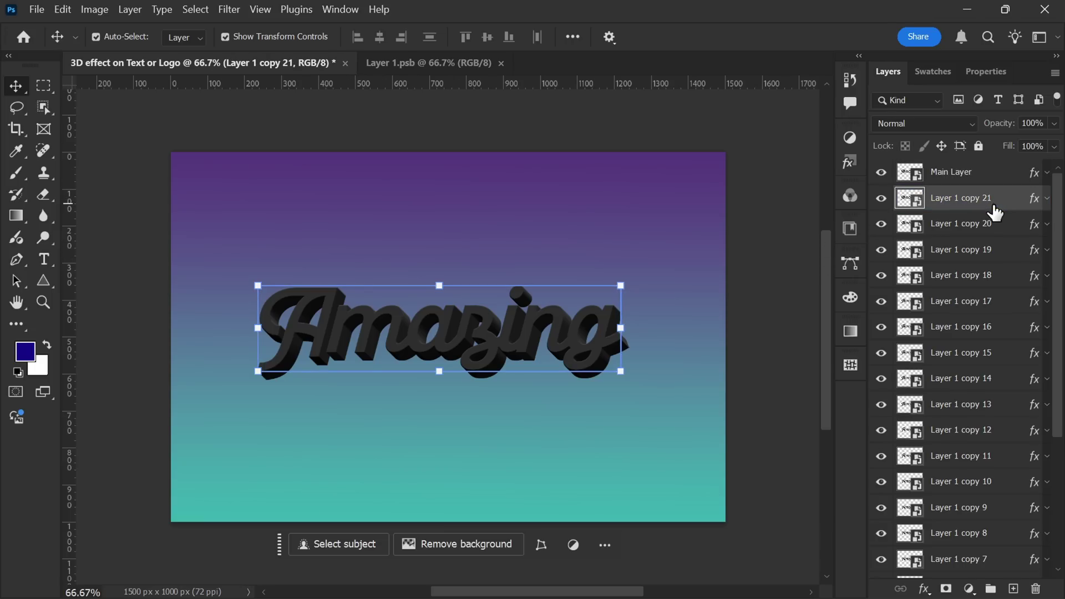
Group all copies beneath Main Layer into a group named Extrusion.
scroll(992, 236, down, 1)
scroll(990, 322, down, 3)
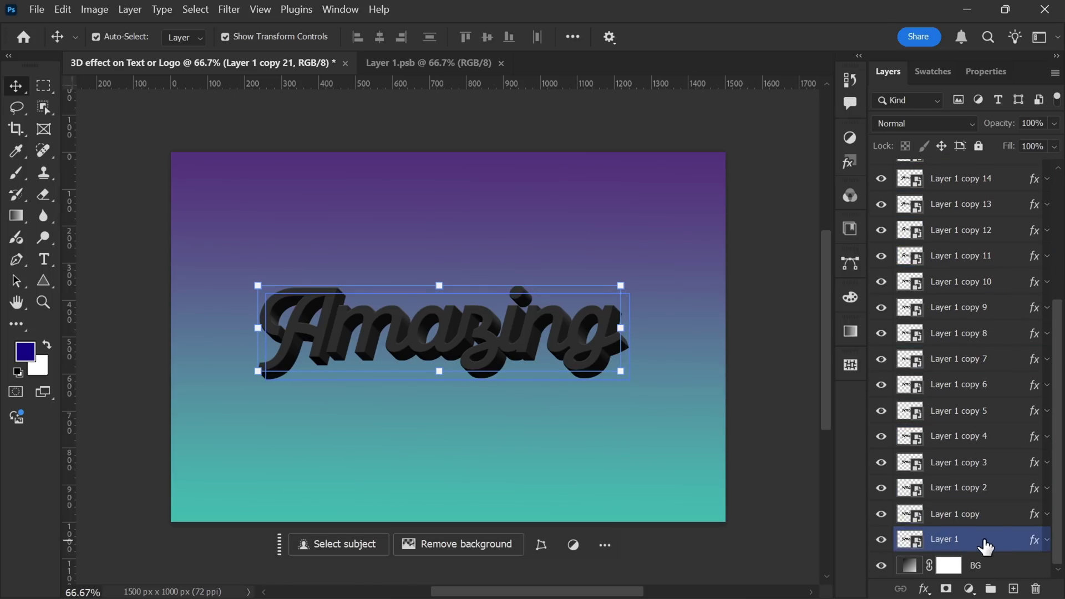
shift+click(1001, 541)
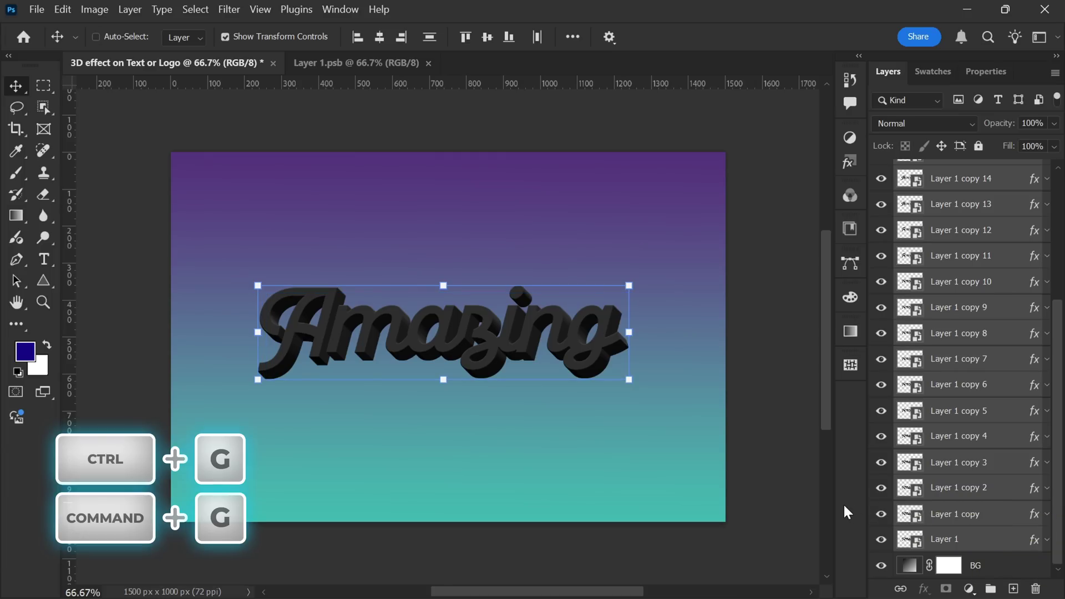
key(ctrl+g)
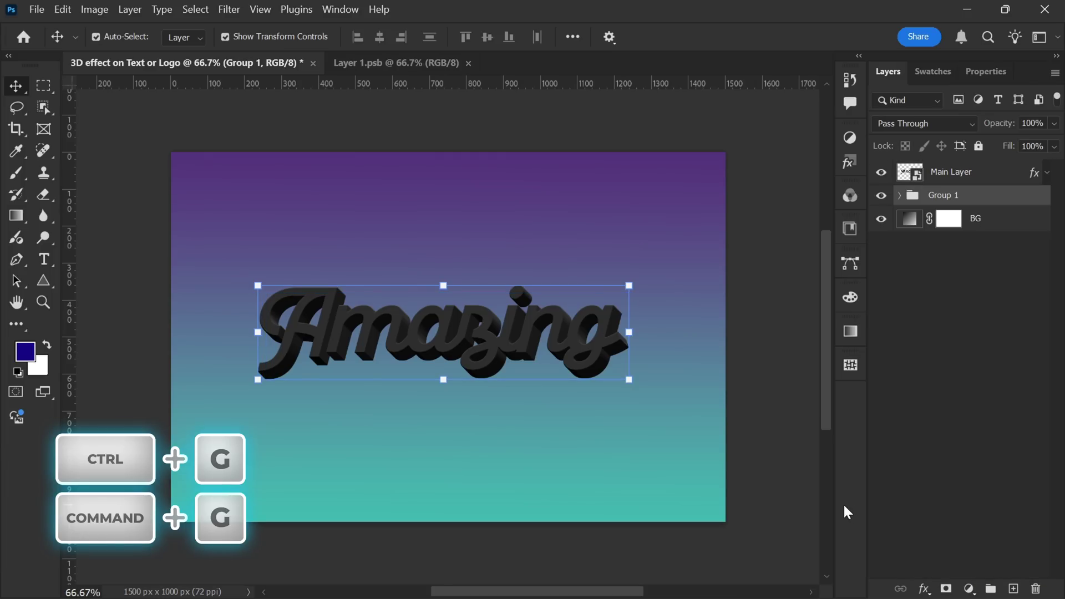
double_click(963, 194)
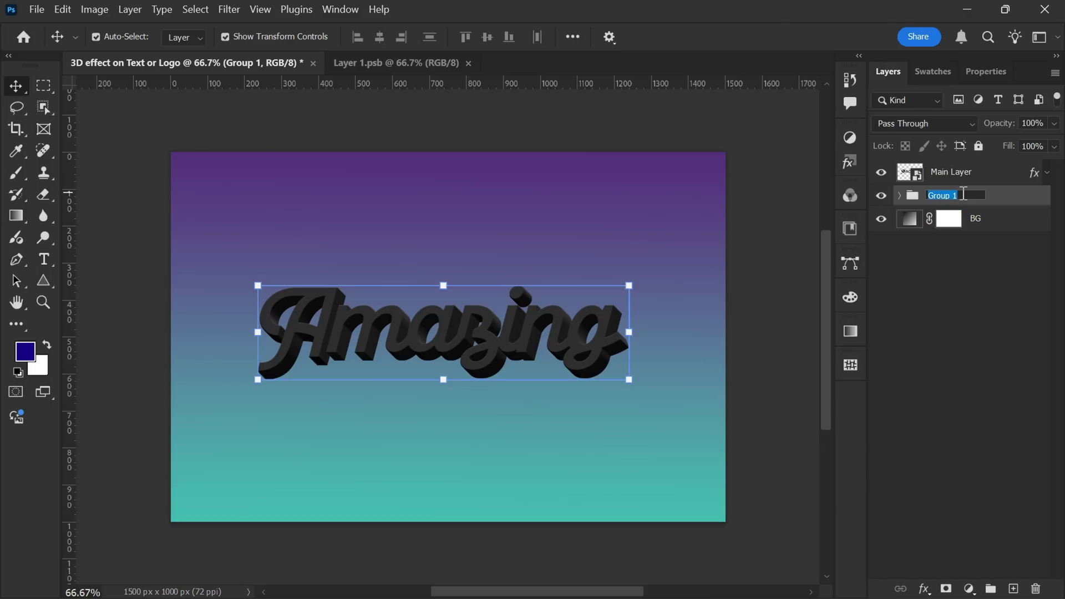
text(Extrusion)
click(955, 270)
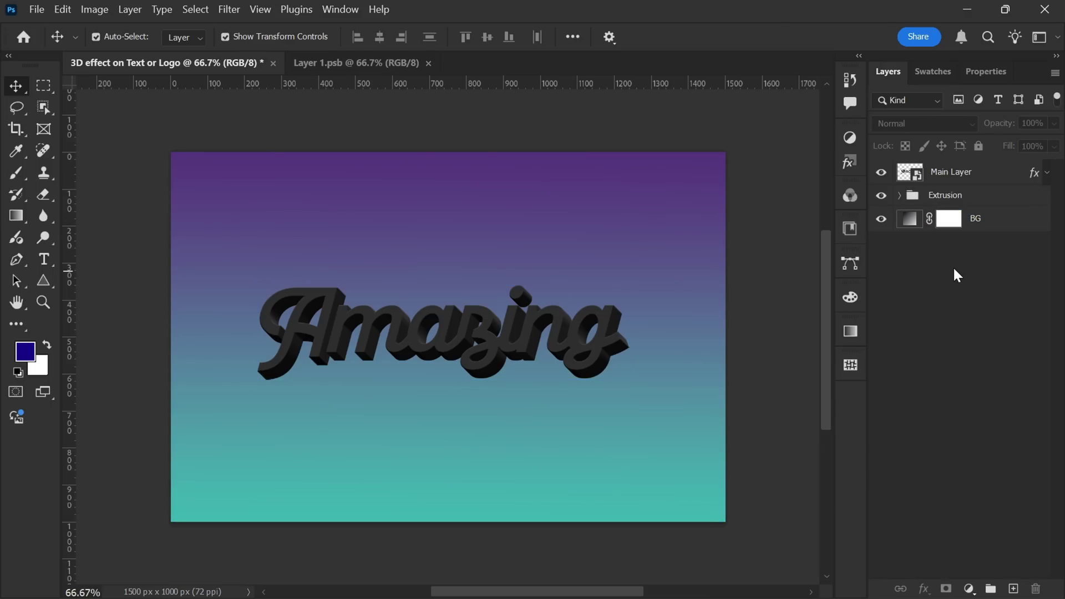
On Main Layer's layer style, turn off Color Overlay and enable Gradient Overlay.
click(973, 170)
right_click(974, 171)
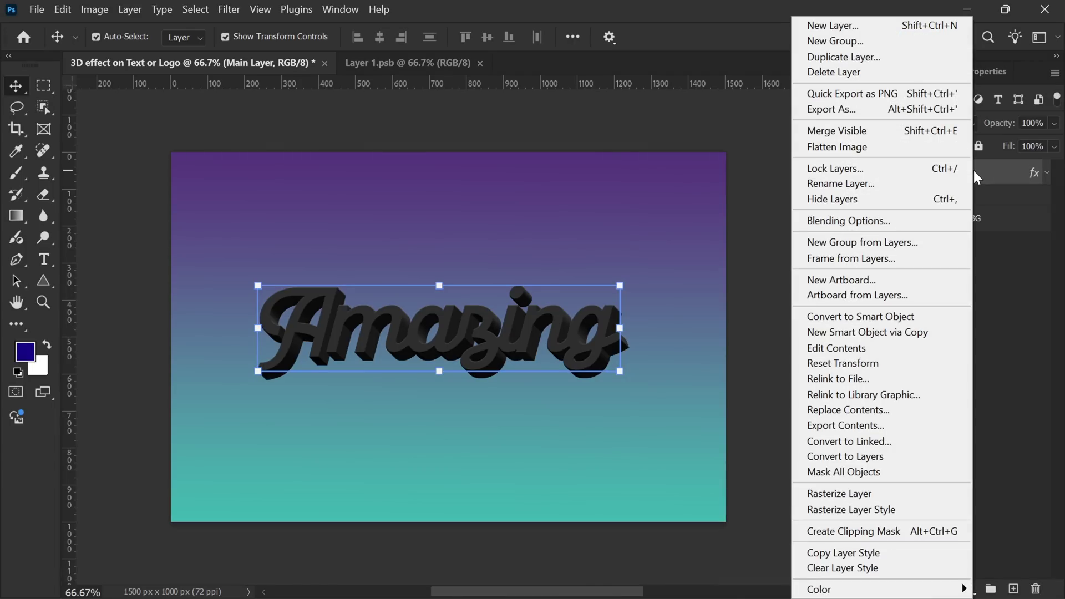
click(898, 220)
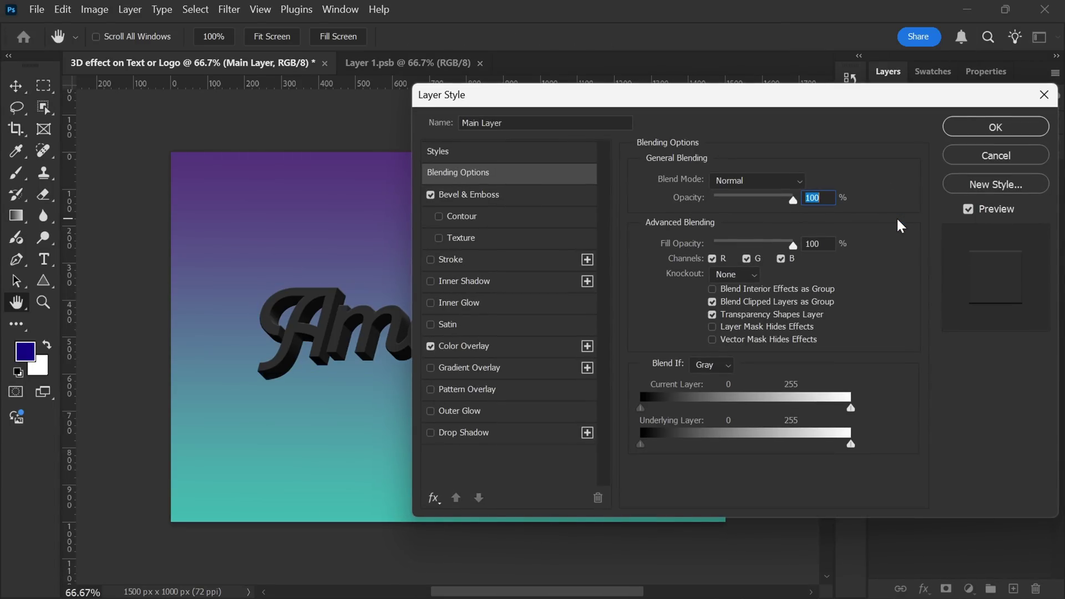
click(431, 346)
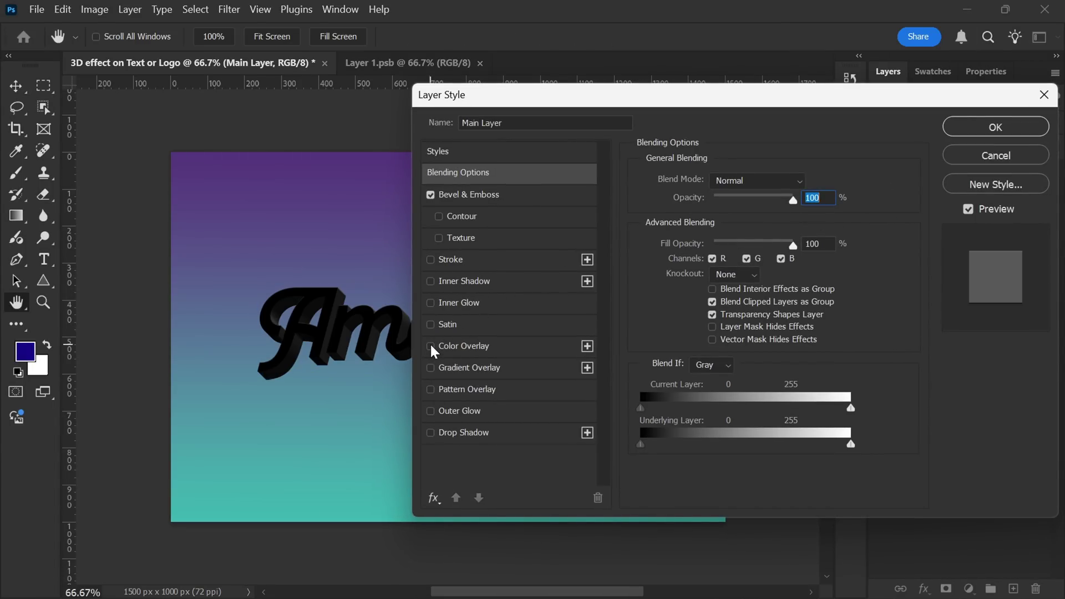
click(500, 366)
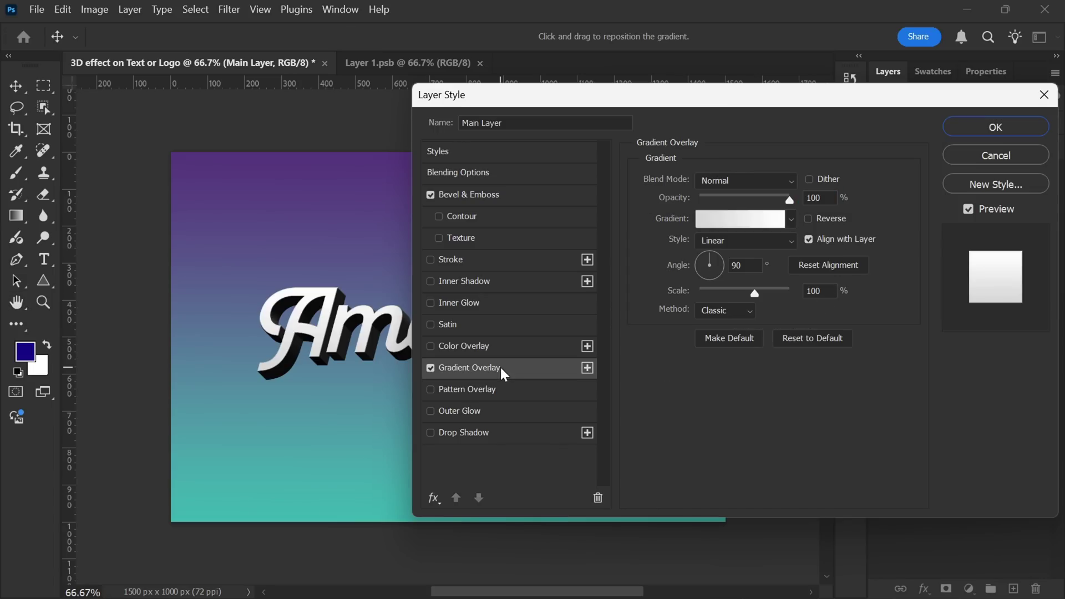
Set the gradient stops to 00ffe5 and 6fa3f7 and the gradient scale to 20%.
click(760, 221)
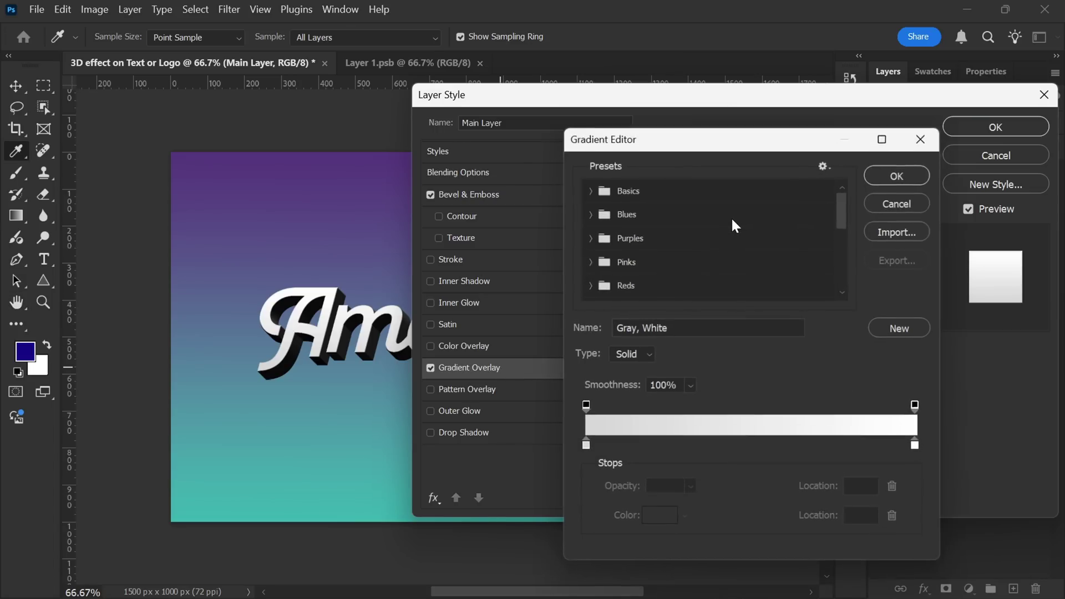
double_click(584, 447)
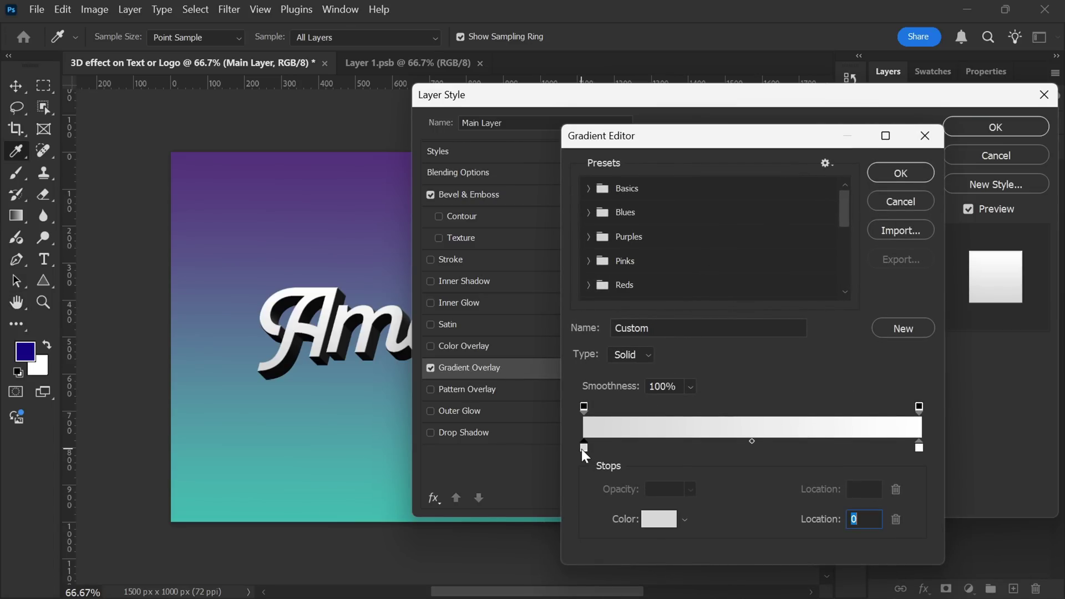
text(00ffe5)
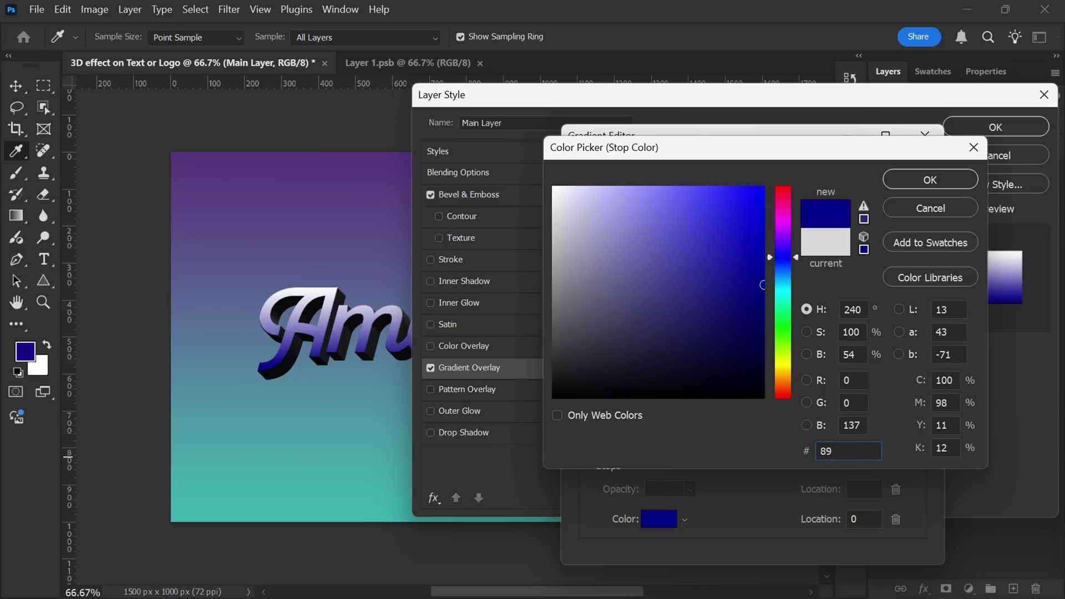
key(Return)
double_click(919, 451)
text(6fa3f7)
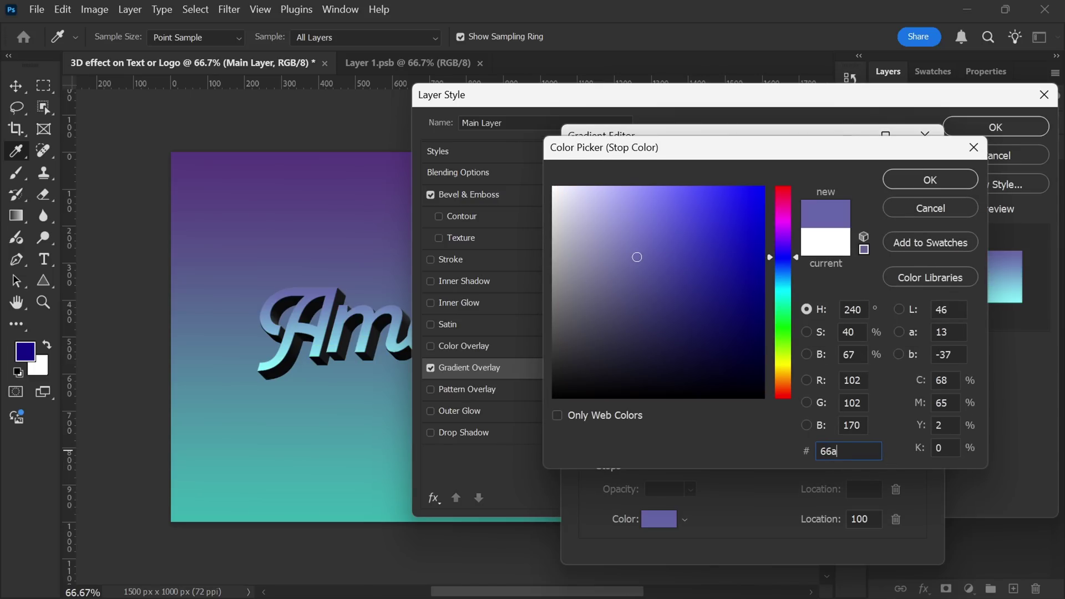
click(916, 186)
click(900, 174)
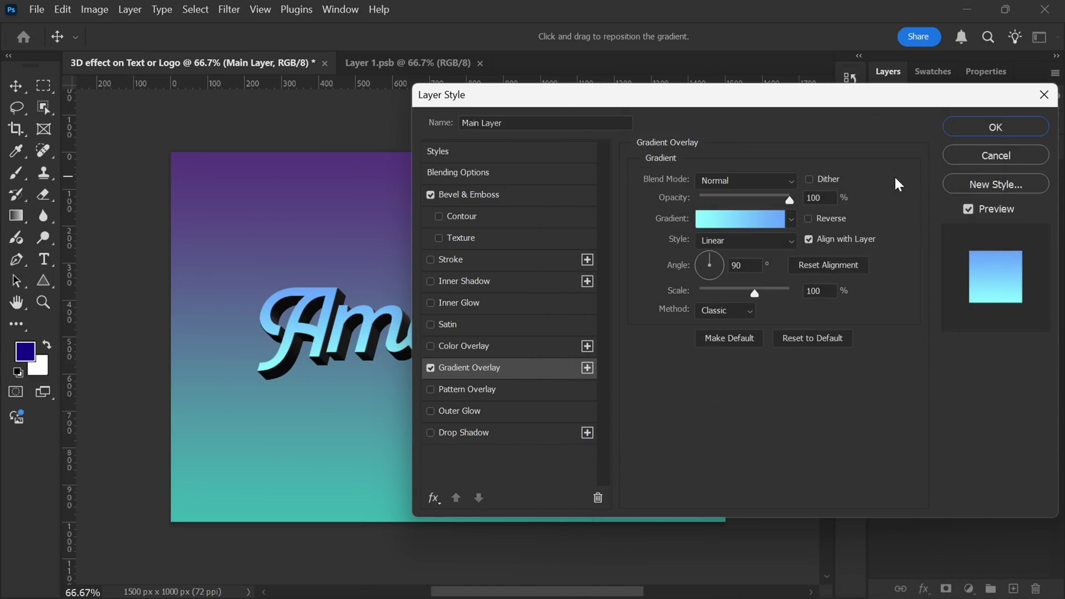
text(20)
key(Tab)
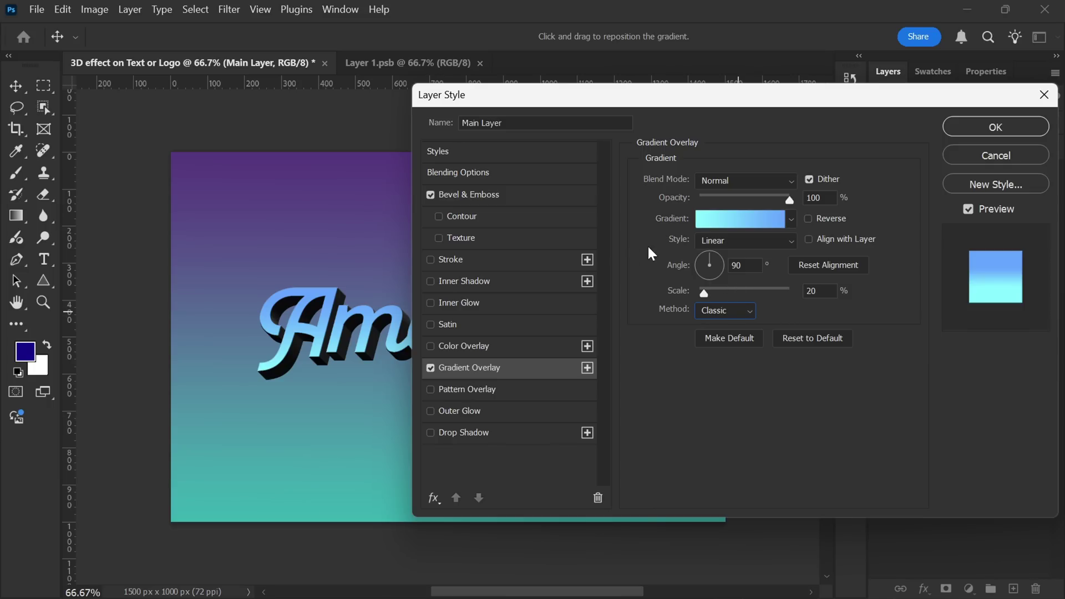
Switch Main Layer's bevel technique to Chisel Hard, keeping the Inner Bevel style.
click(509, 195)
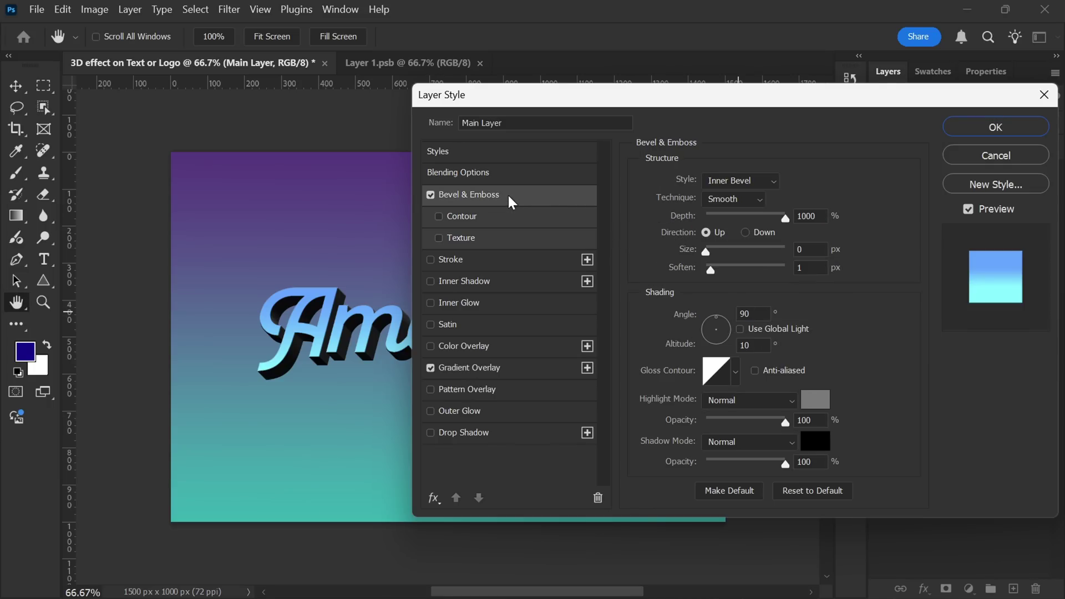
click(772, 184)
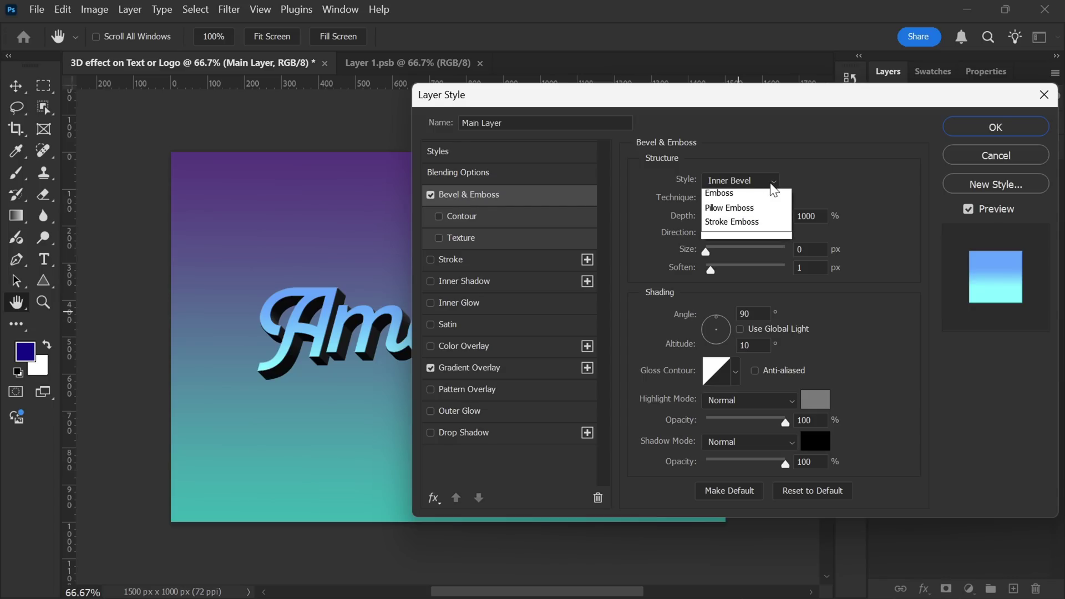
click(772, 184)
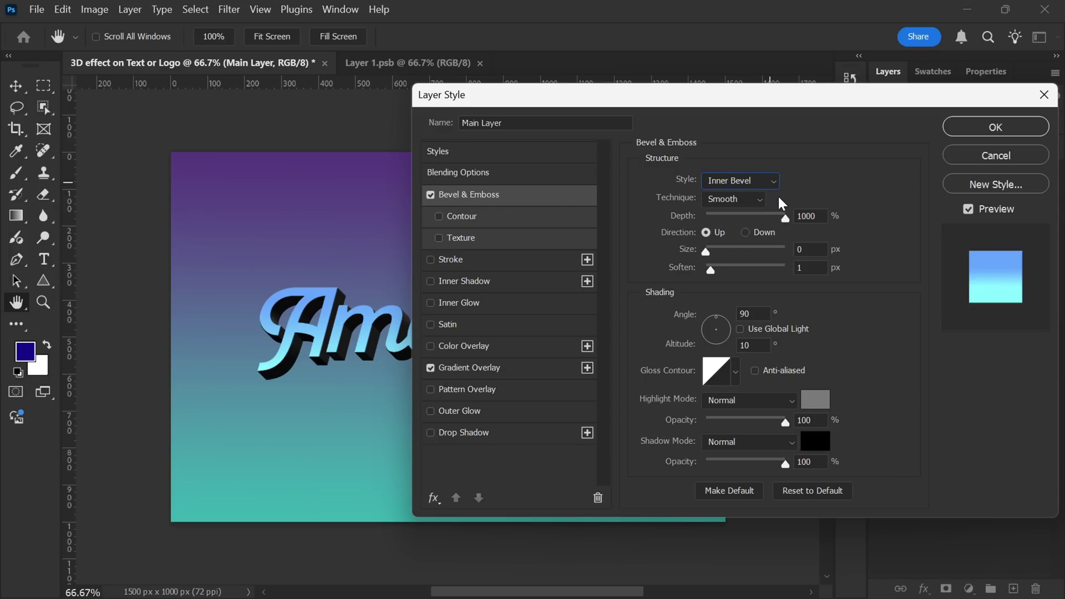
click(751, 203)
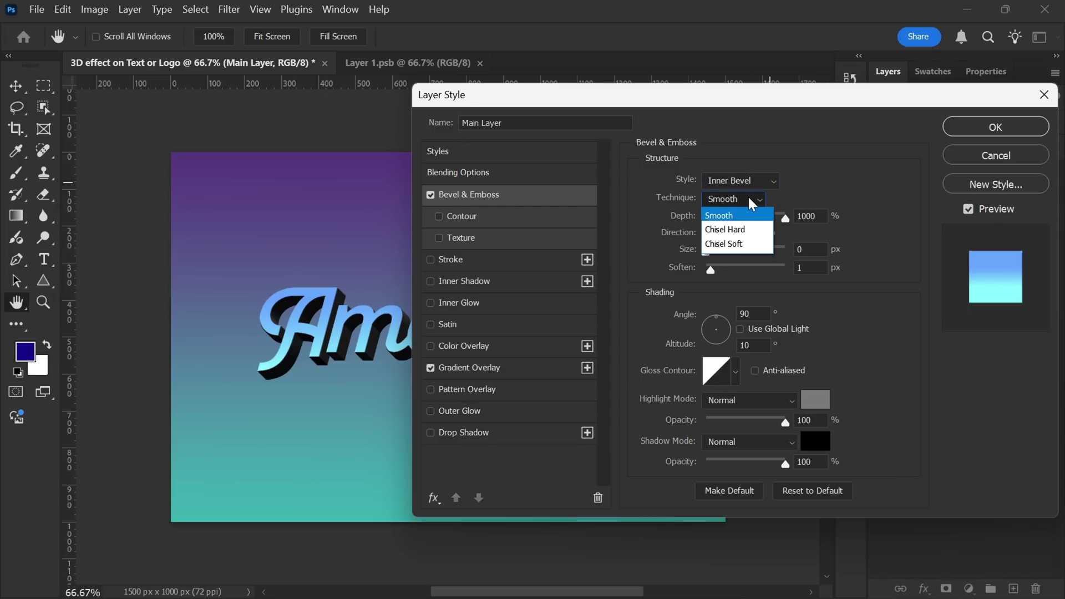
click(755, 229)
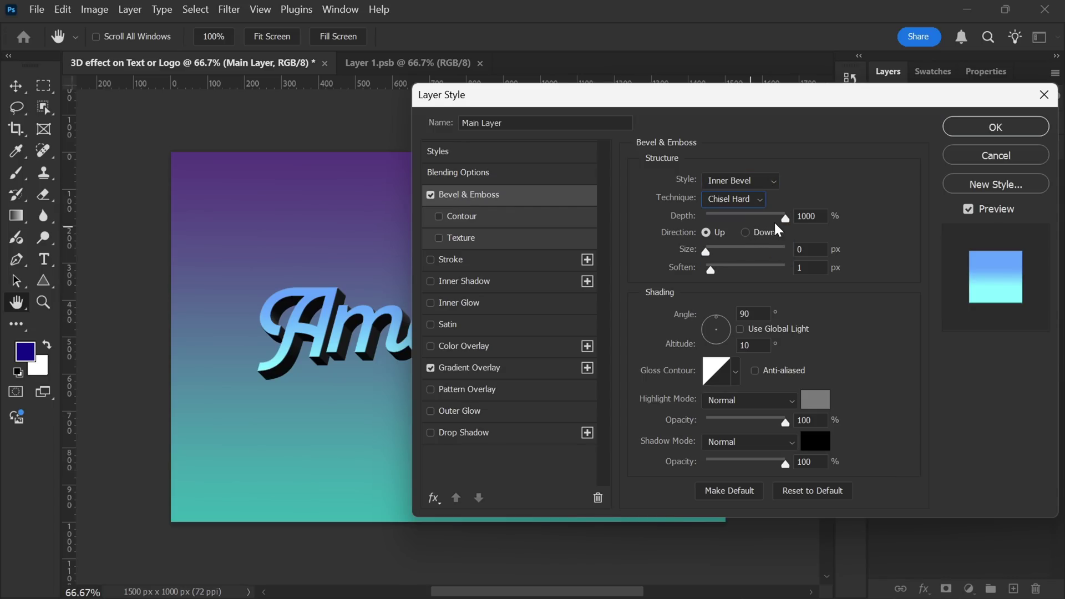
Set bevel depth 150%, size 2 px, soften 0 and altitude 30.
double_click(807, 216)
text(150)
double_click(800, 249)
text(2)
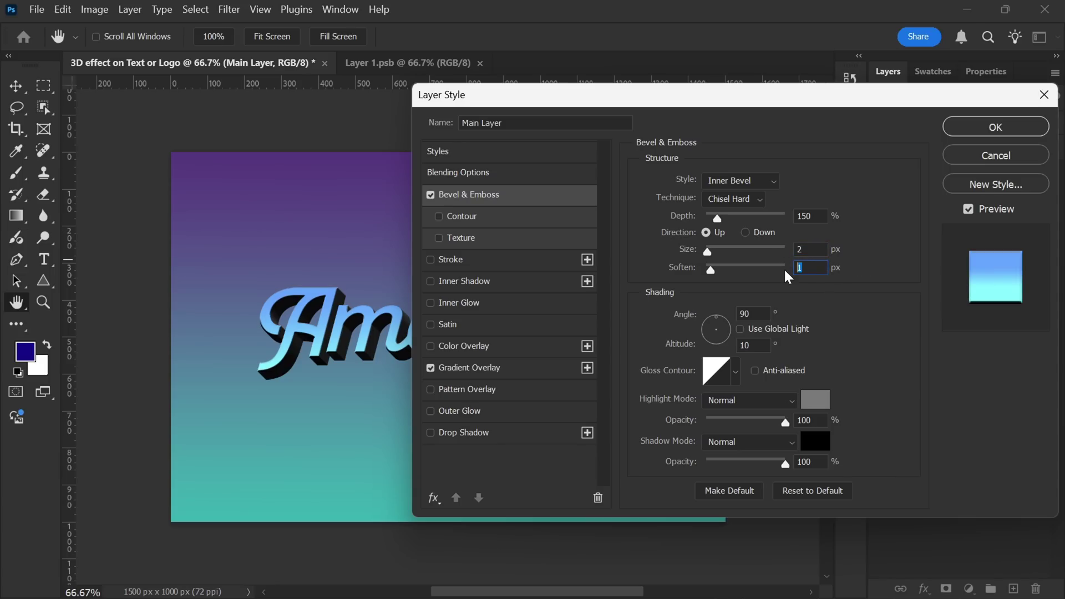
key(Tab)
text(0)
double_click(746, 314)
double_click(744, 345)
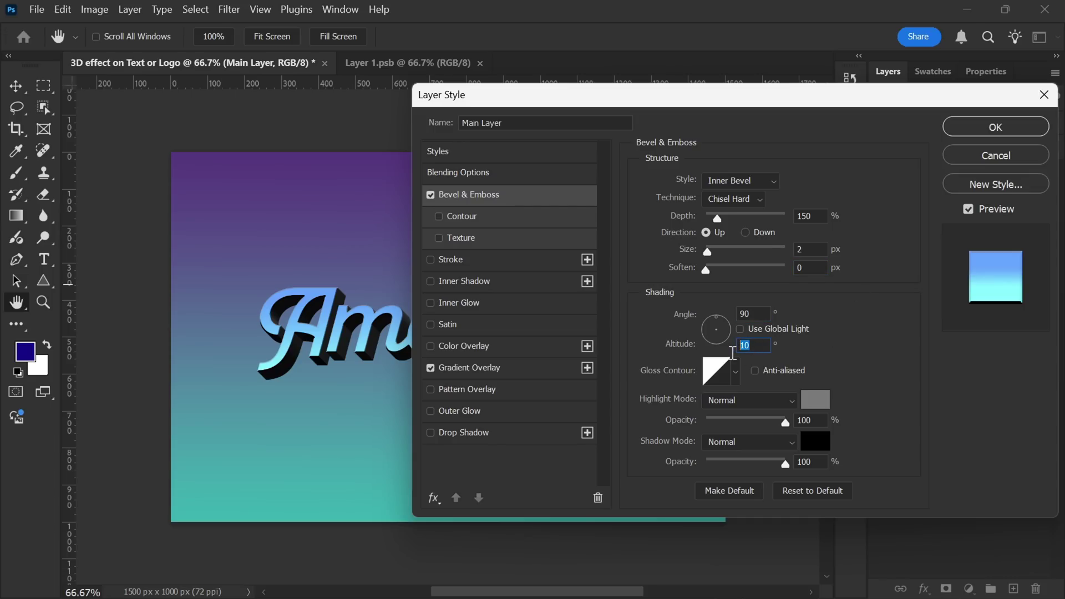
text(30)
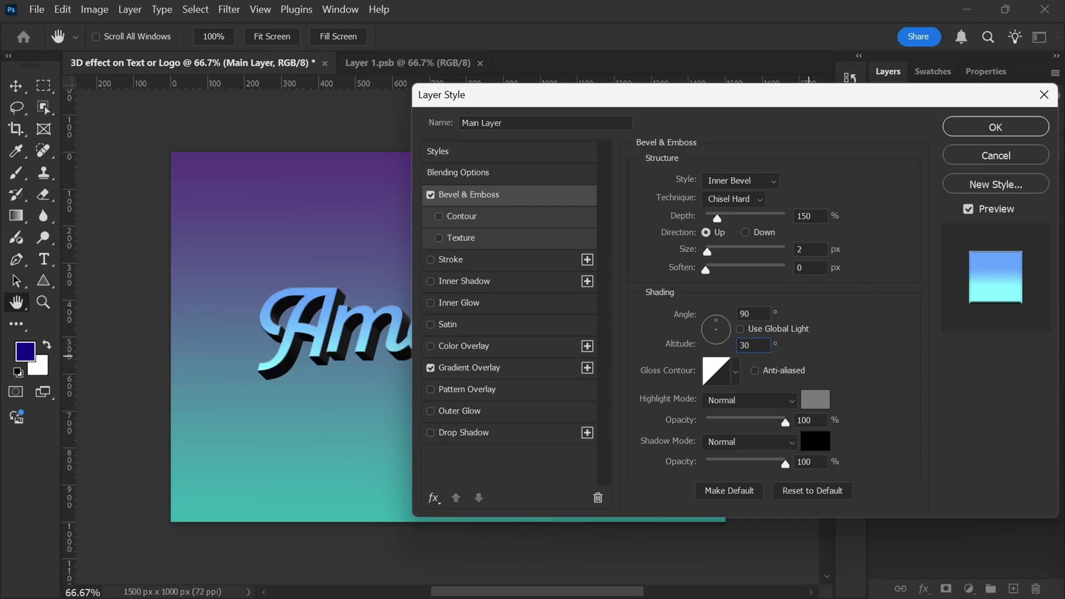
Make the bevel highlight white in Screen mode at 80% opacity.
click(814, 400)
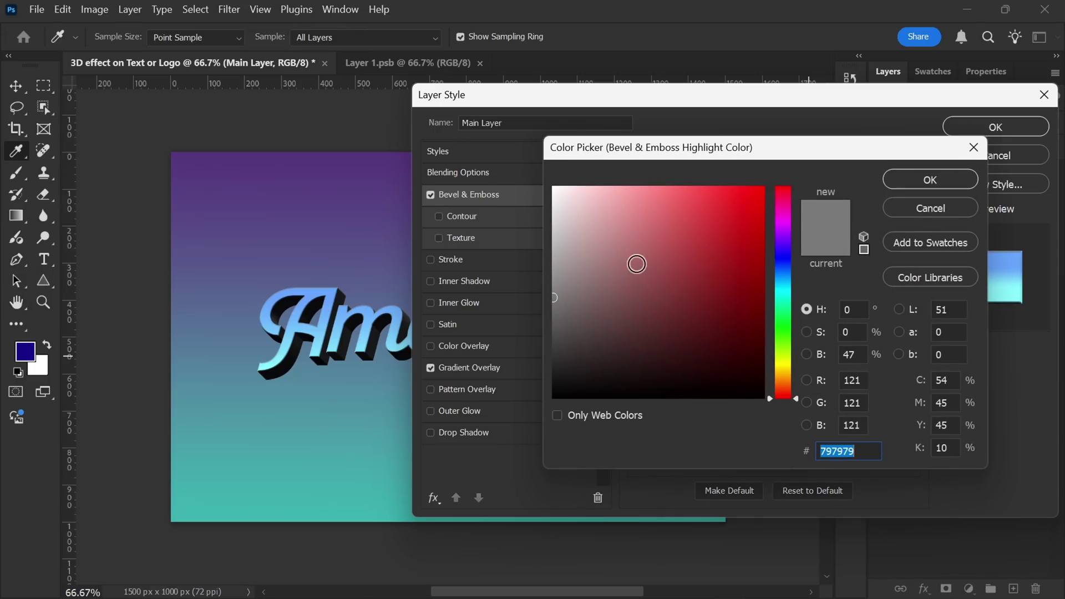
text(ffffff)
click(944, 178)
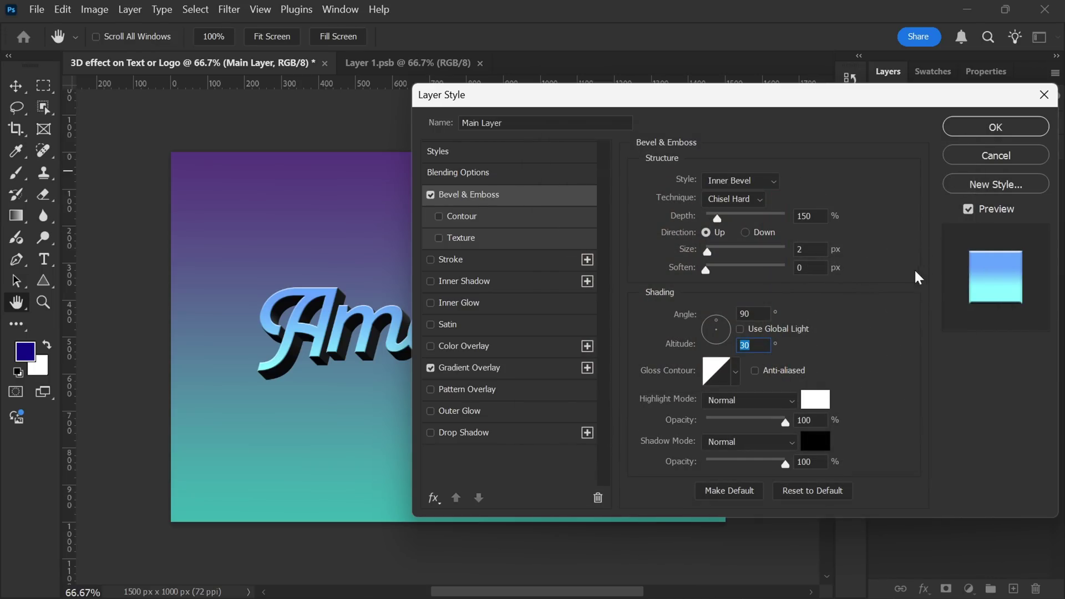
click(793, 400)
click(783, 280)
double_click(810, 420)
text(80)
Set the bevel shadow to black in Multiply mode at 70% opacity.
click(814, 442)
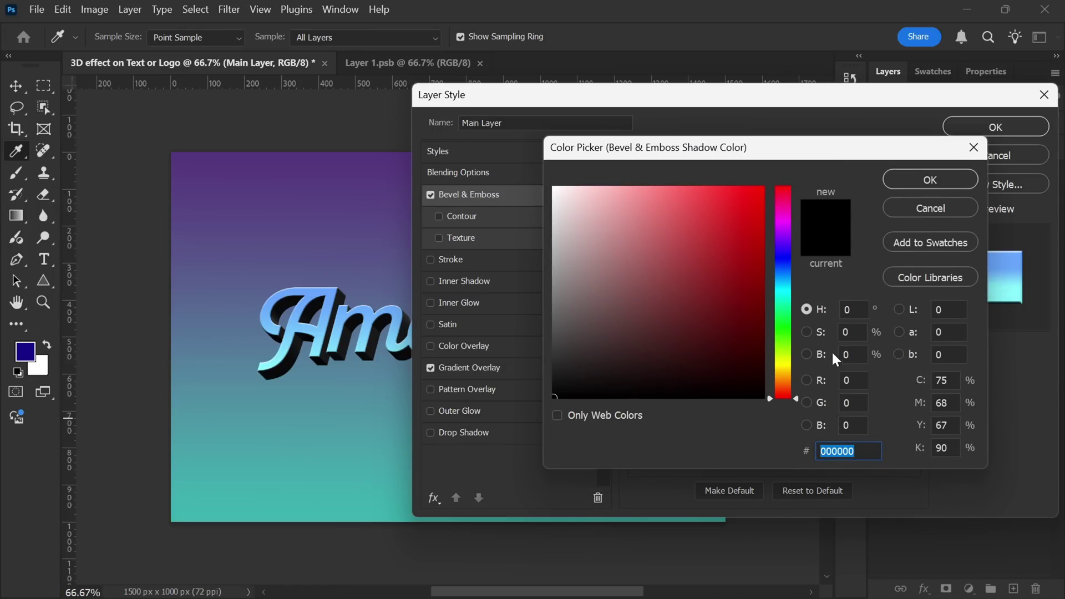
click(918, 183)
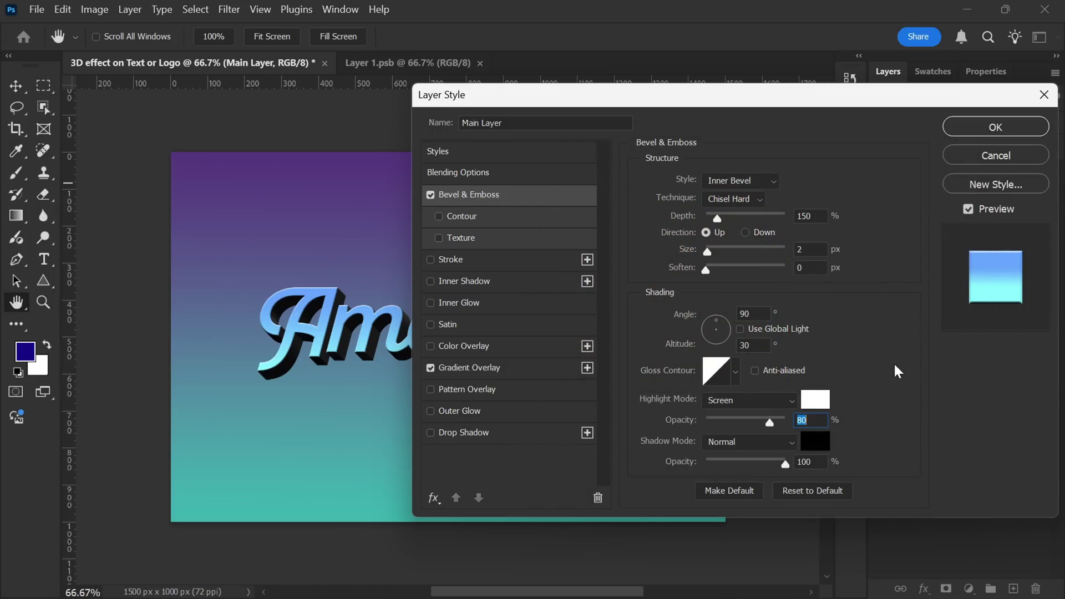
click(767, 441)
click(751, 190)
double_click(798, 462)
text(70)
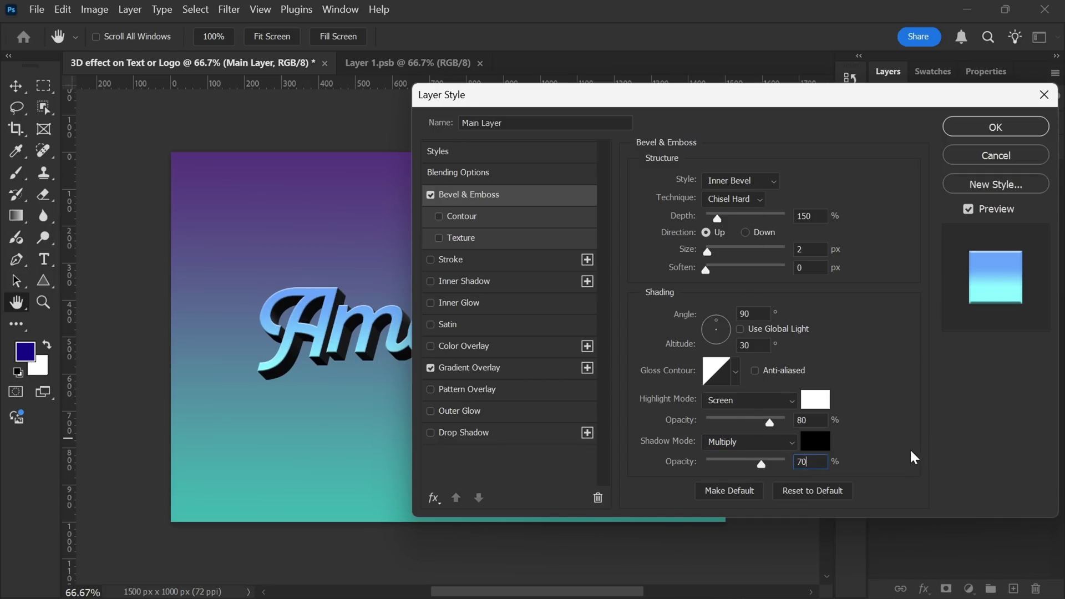
Enable the bevel Contour with the gently curved preset, anti-aliased, at 100% range.
click(461, 215)
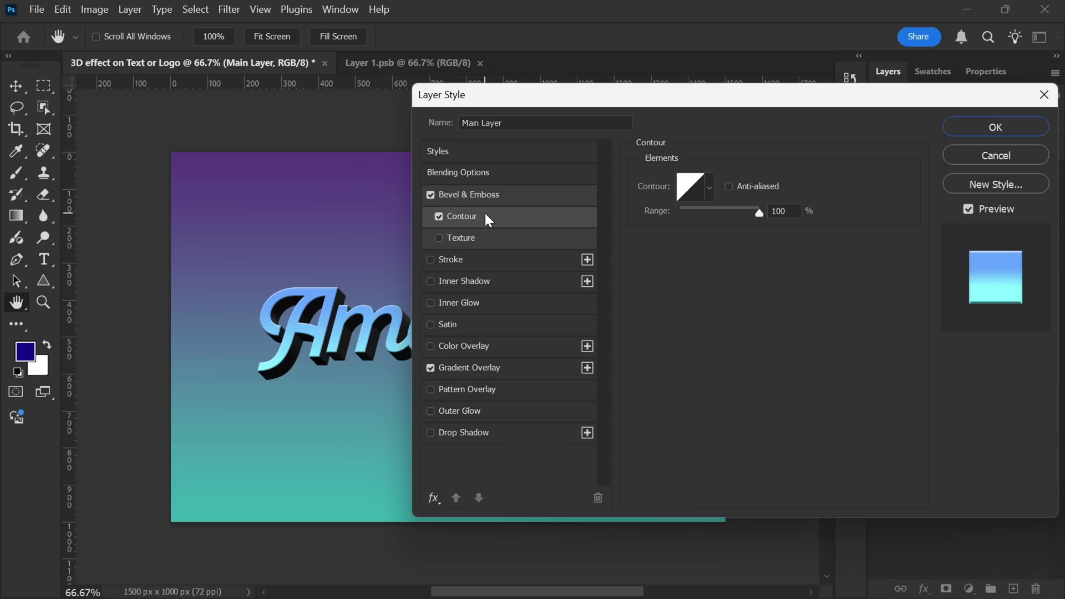
click(708, 186)
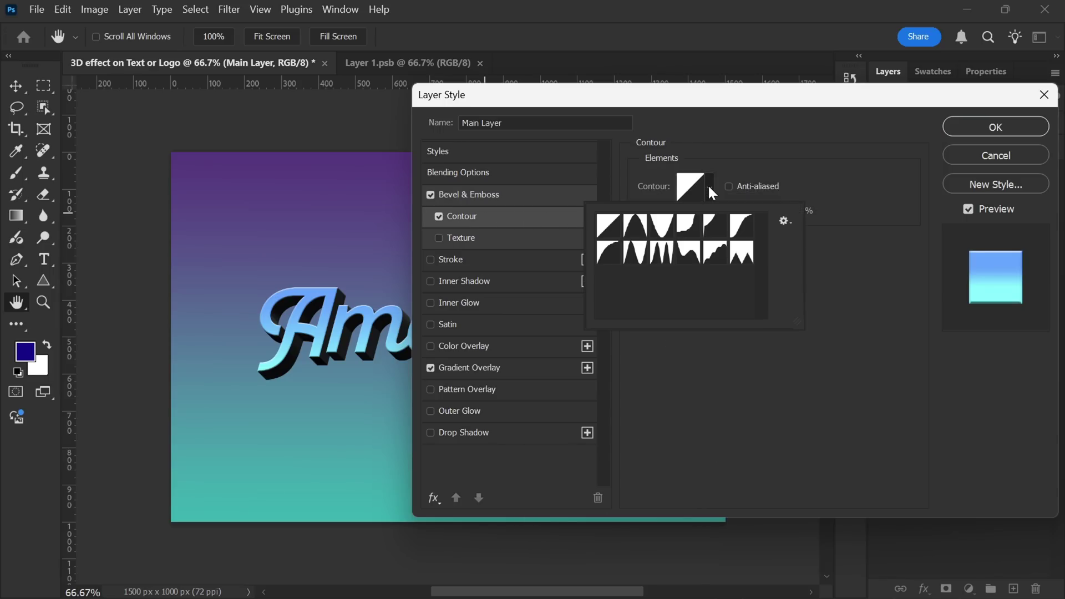
click(744, 231)
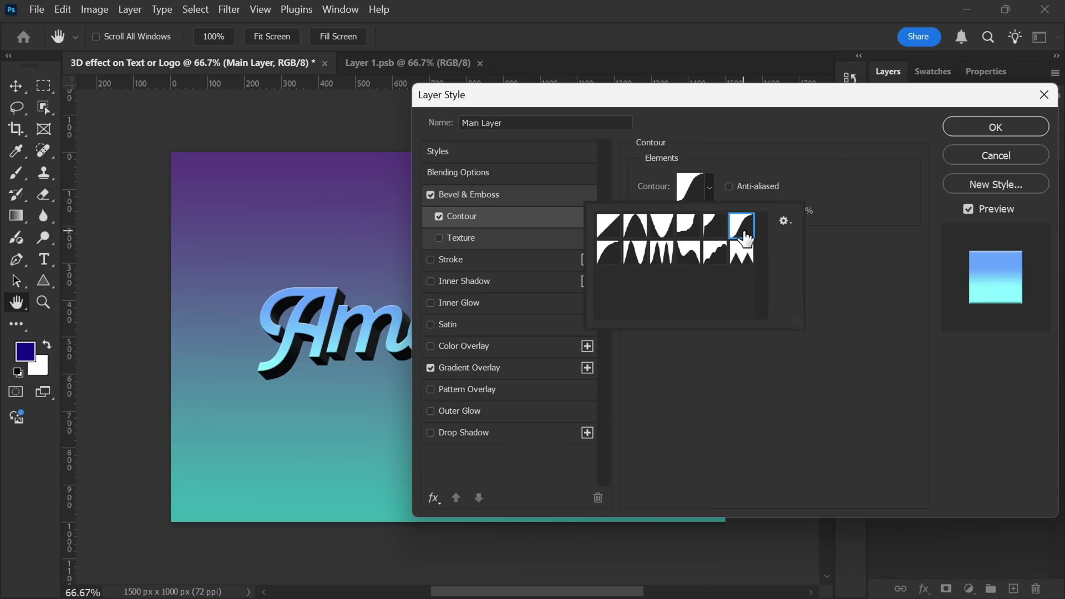
click(800, 181)
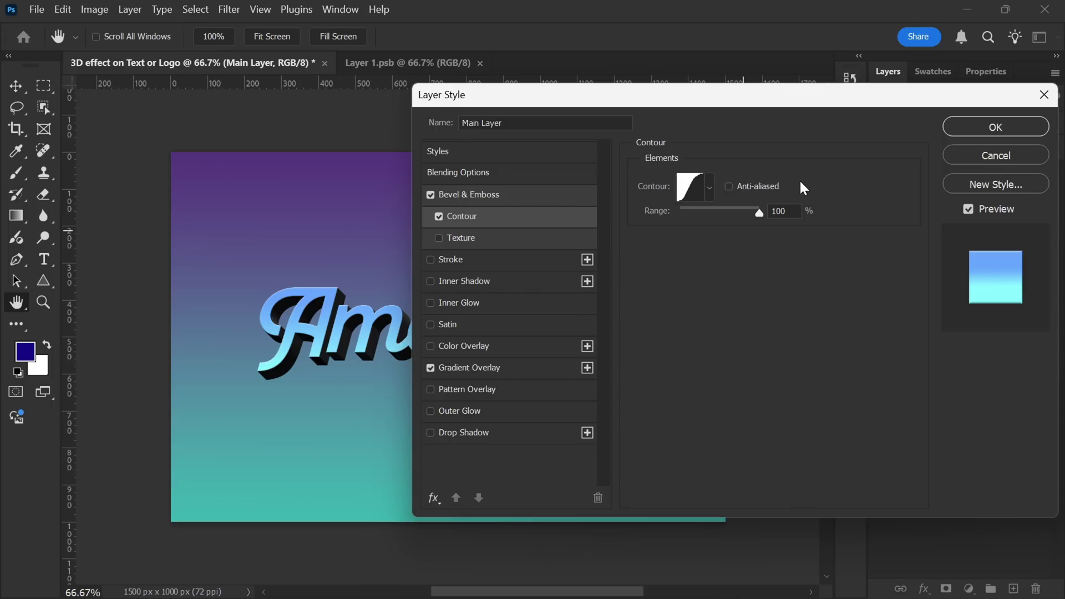
click(744, 187)
drag(758, 212, 825, 221)
Add a 2 px stroke filled with a dark-grey to light-grey gradient.
click(526, 264)
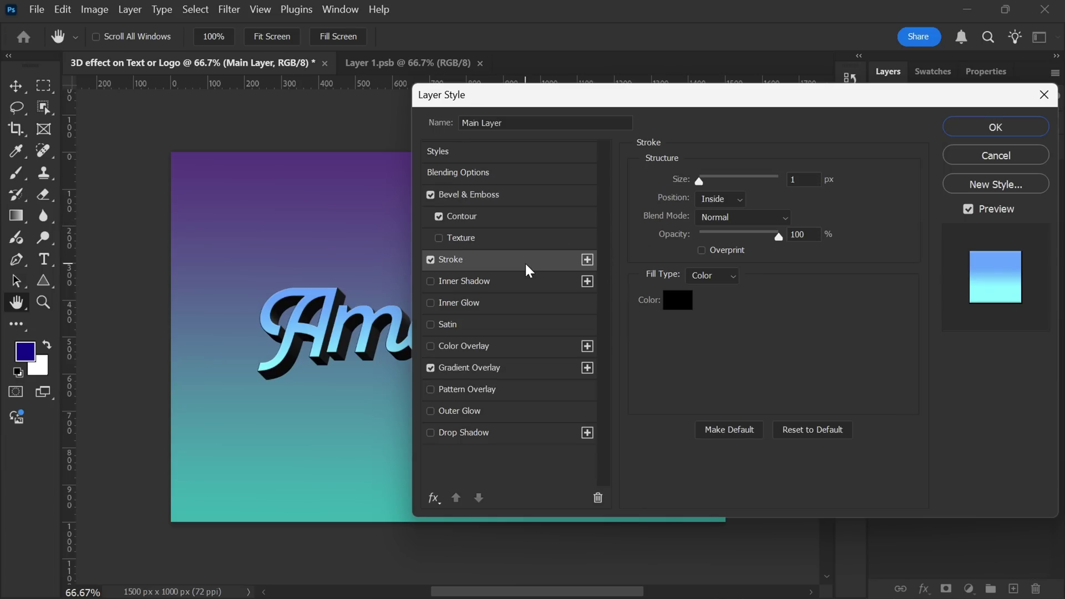
click(718, 278)
click(718, 304)
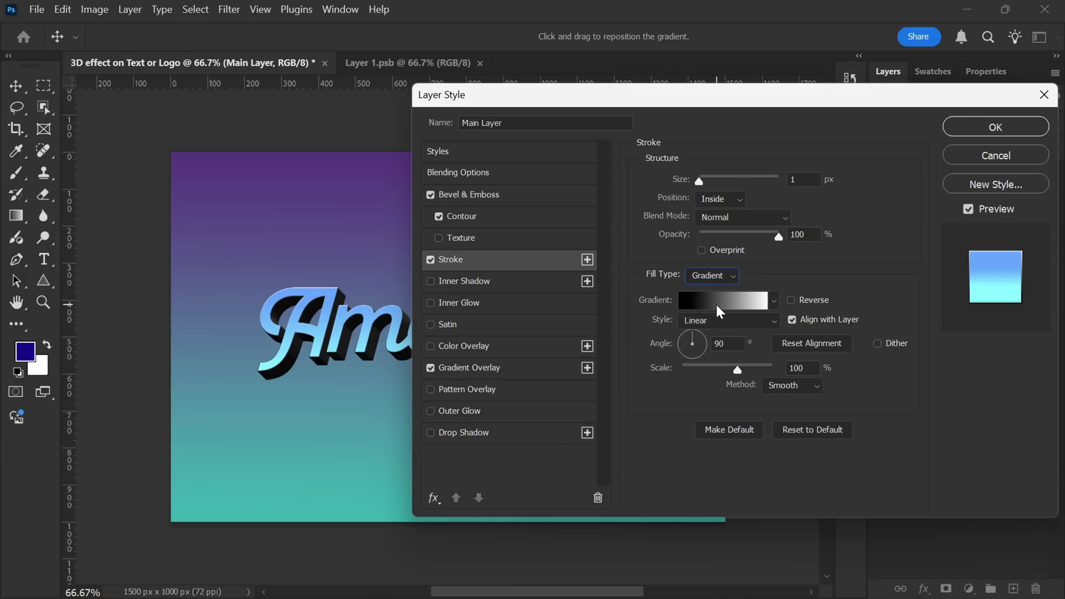
click(754, 304)
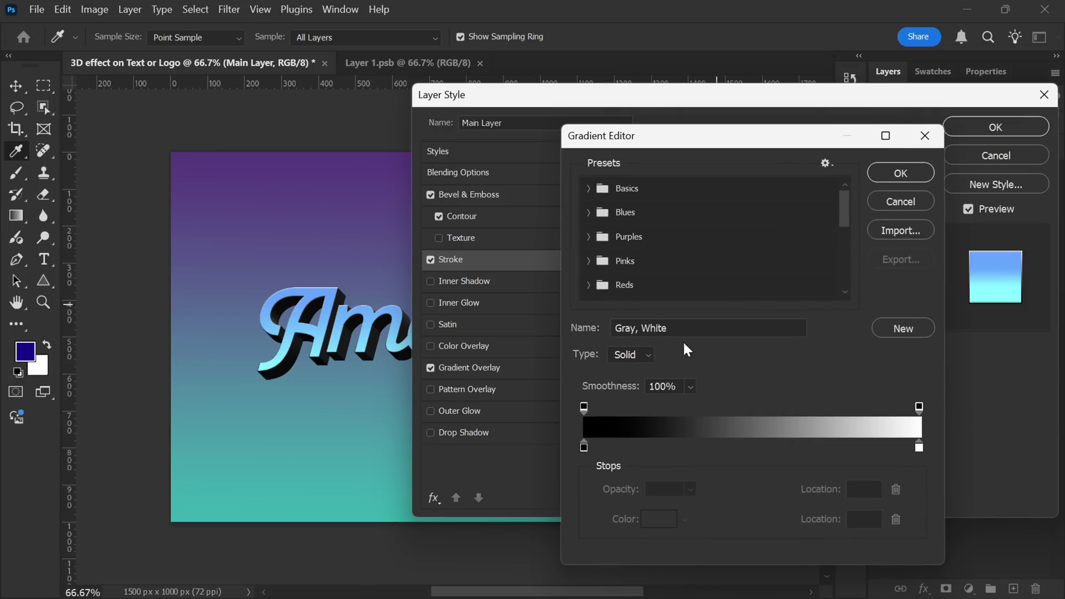
double_click(586, 448)
drag(556, 331, 527, 356)
click(929, 180)
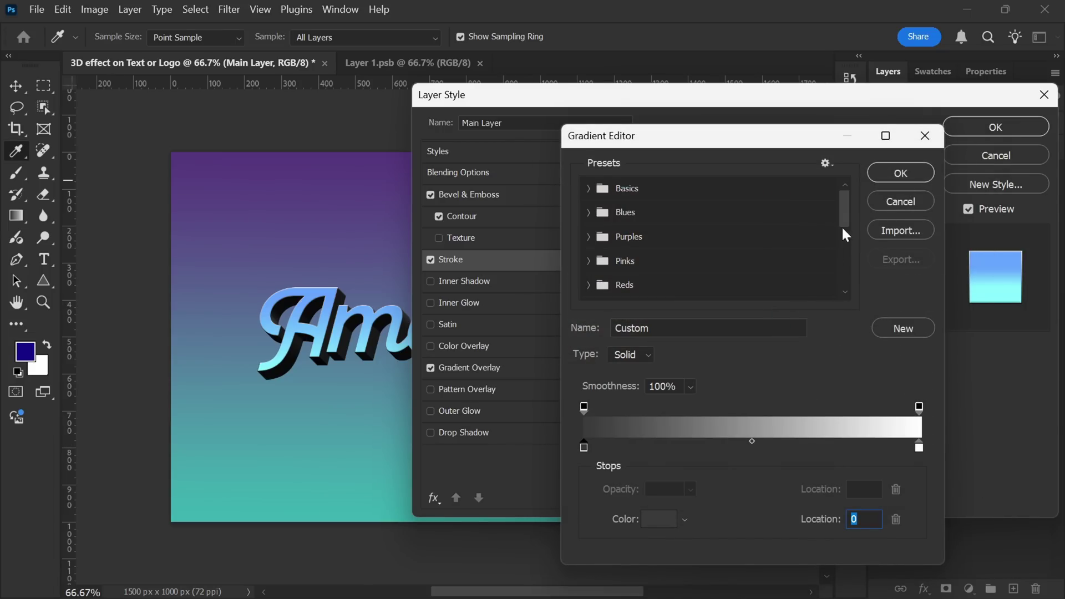
double_click(917, 448)
drag(685, 331, 530, 240)
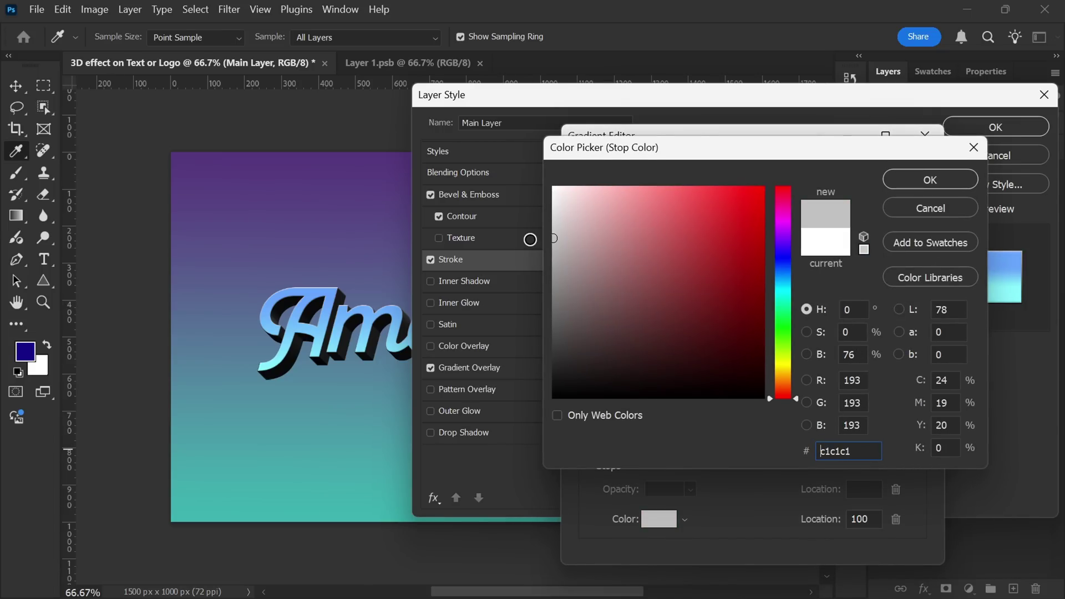
click(934, 180)
click(912, 179)
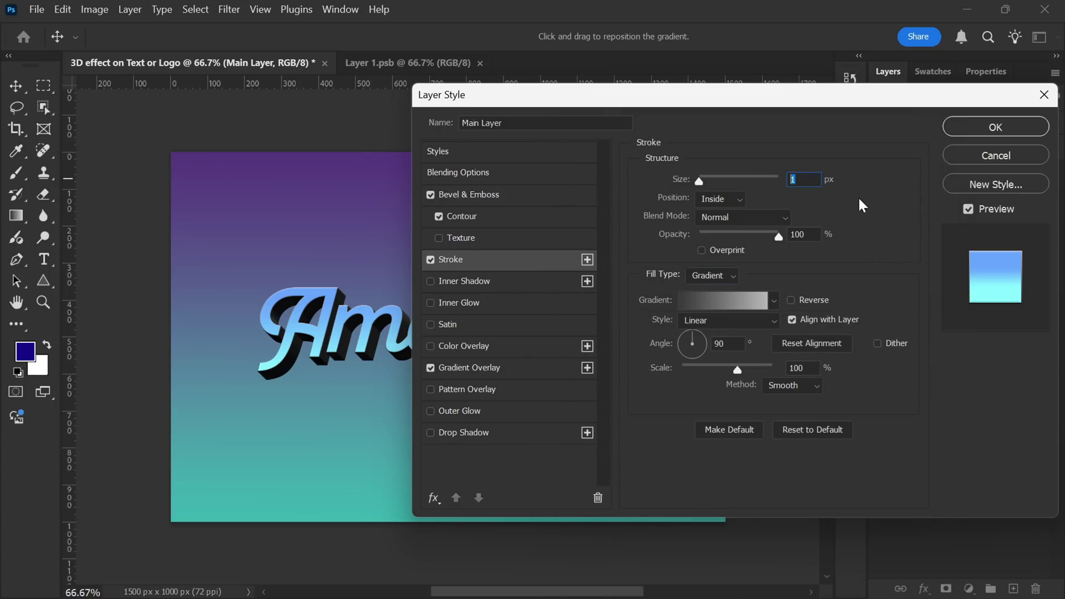
text(2)
Set the stroke to Lighten with Overprint, 150% gradient scale and the Classic method.
click(737, 202)
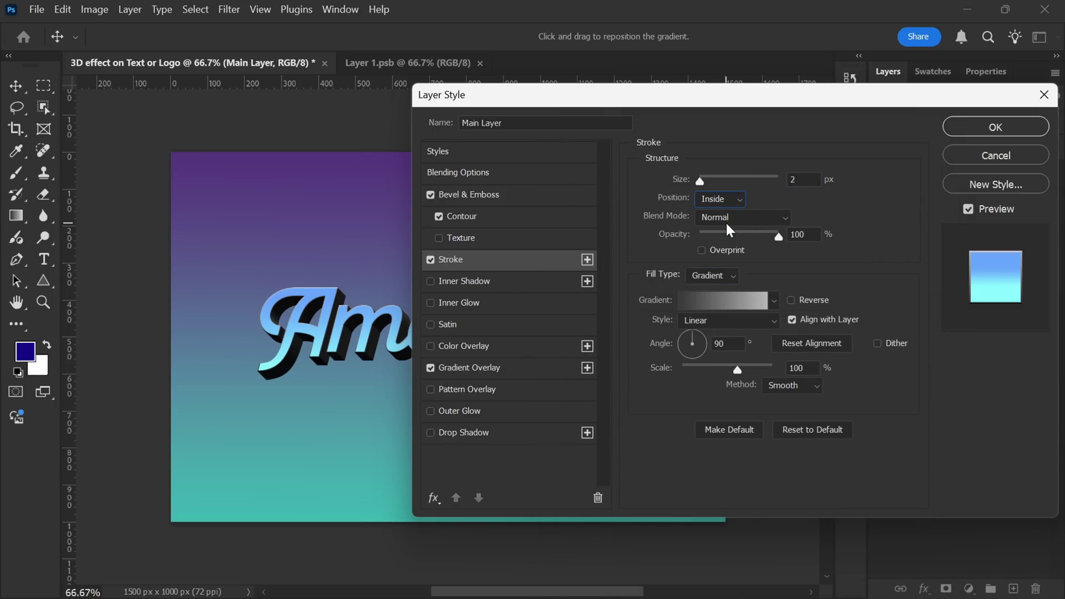
click(757, 219)
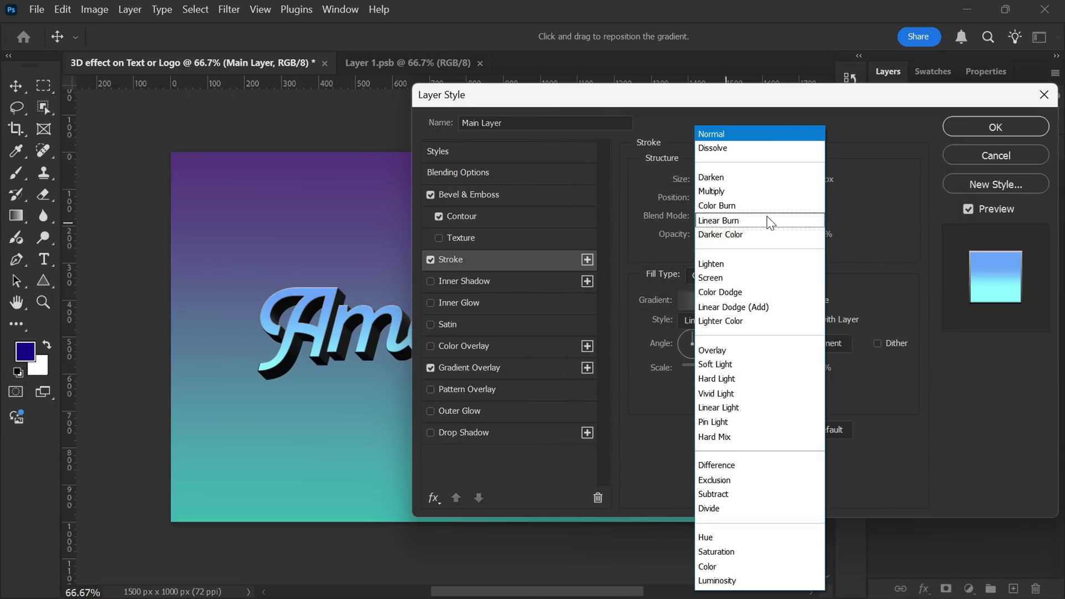
click(760, 264)
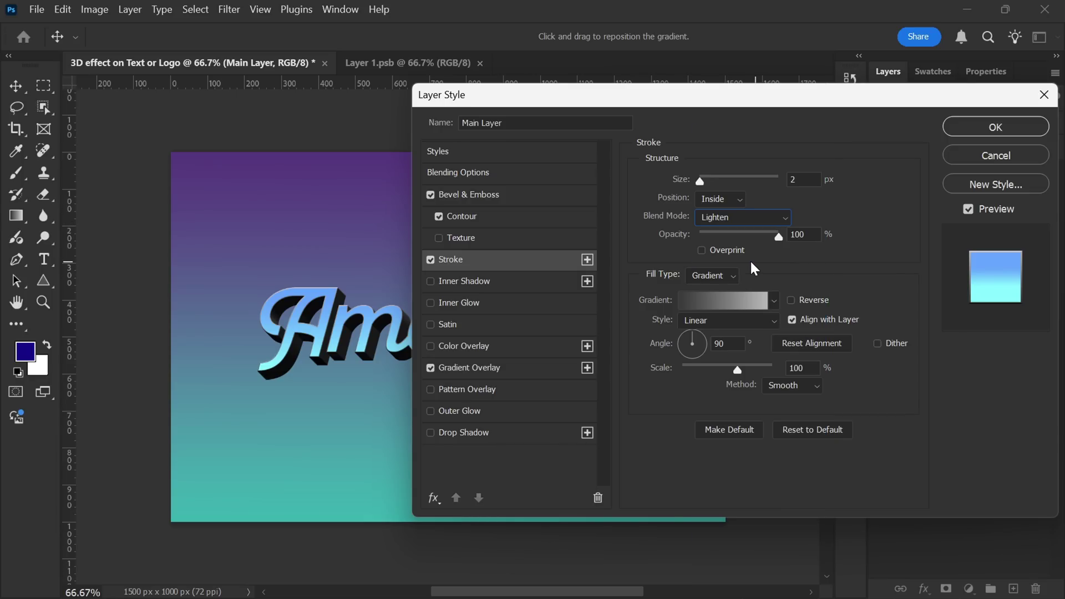
click(702, 251)
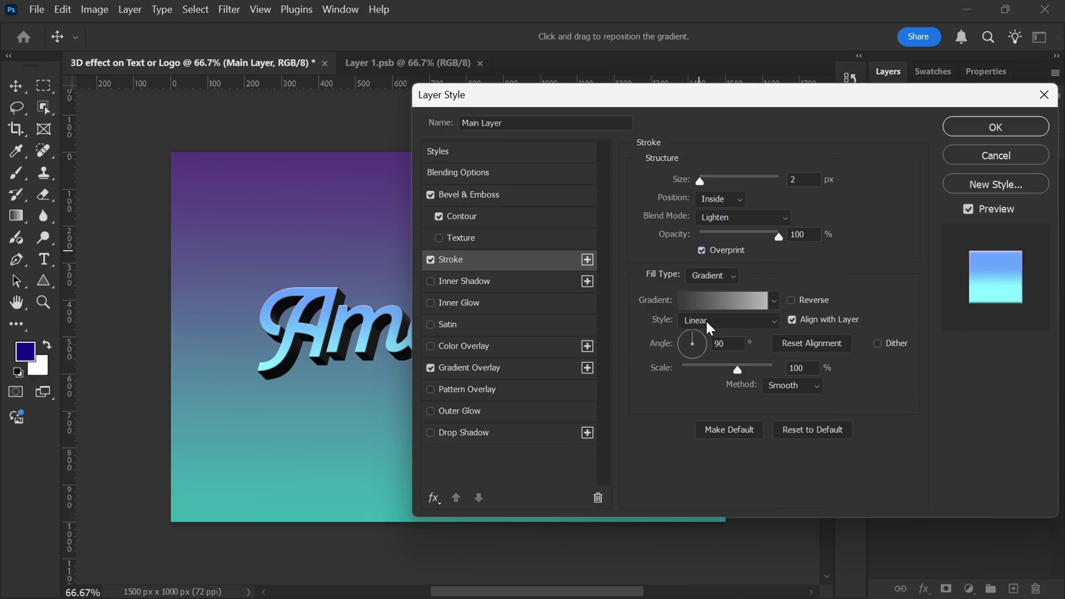
click(733, 342)
drag(739, 368, 774, 376)
click(786, 383)
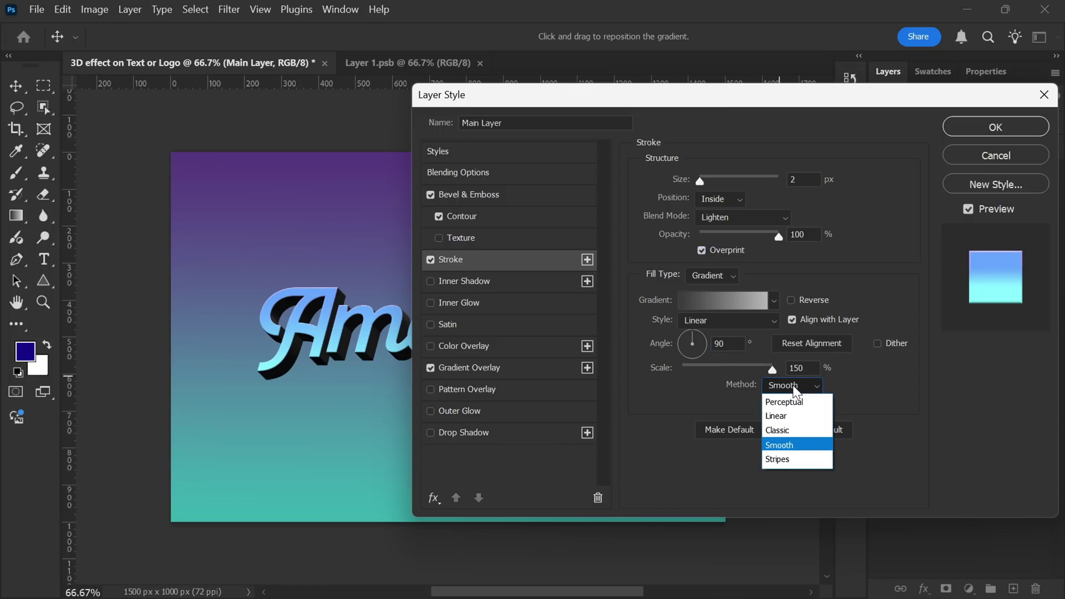
click(781, 427)
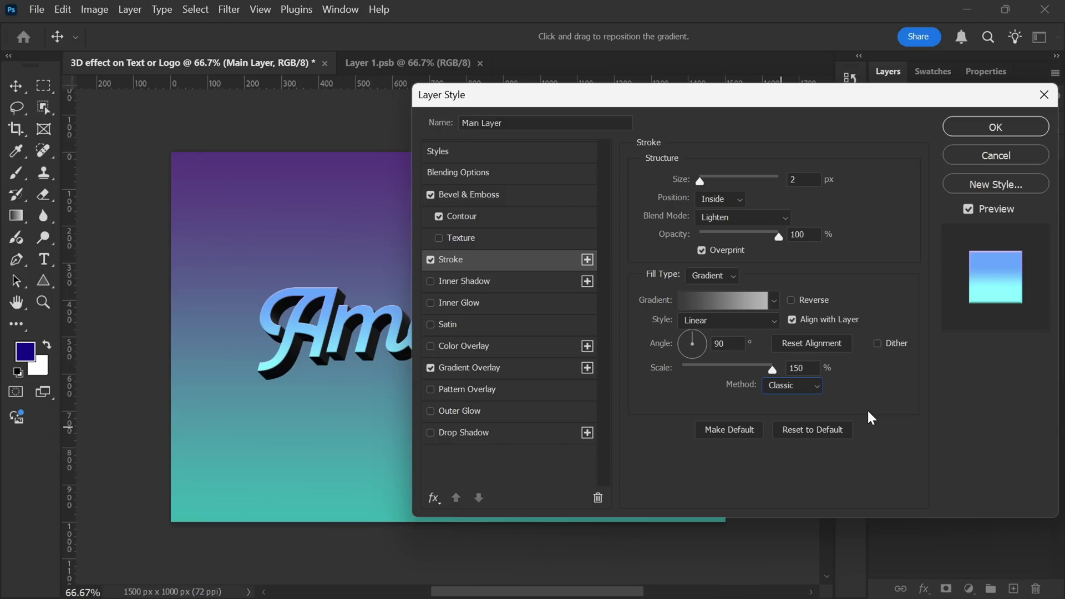
Add a #0006ff outer glow in Screen mode at 70% opacity with 8 px size.
click(477, 413)
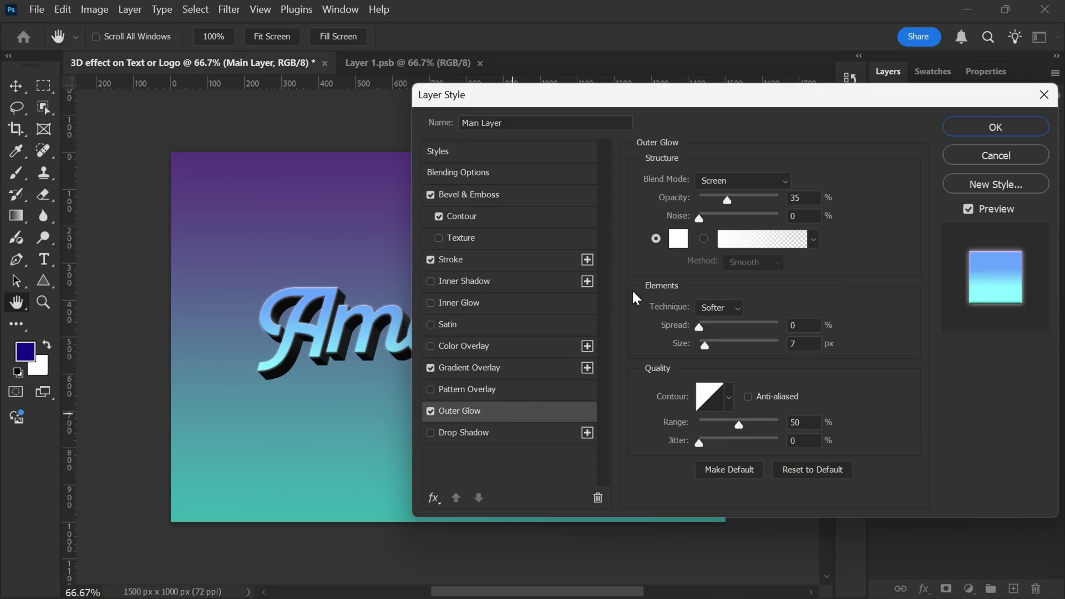
click(681, 240)
click(763, 188)
click(786, 258)
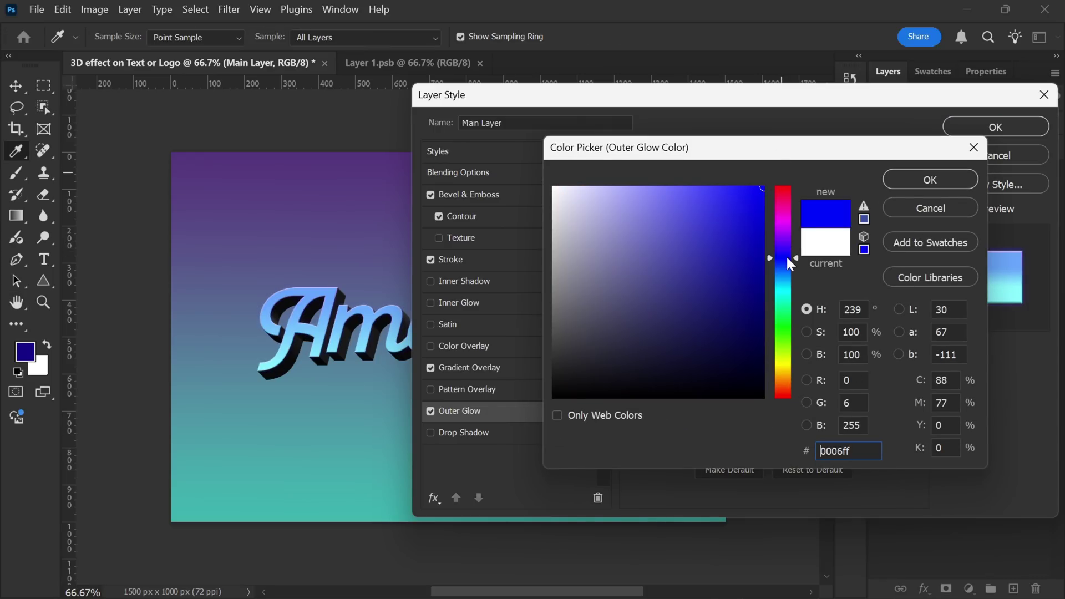
click(924, 181)
click(771, 177)
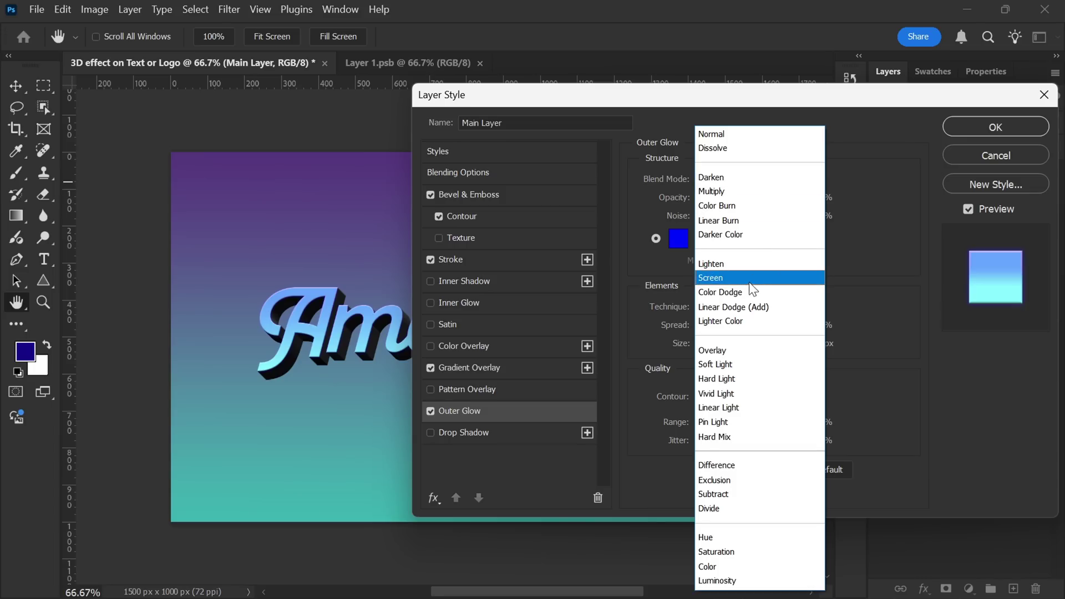
click(747, 279)
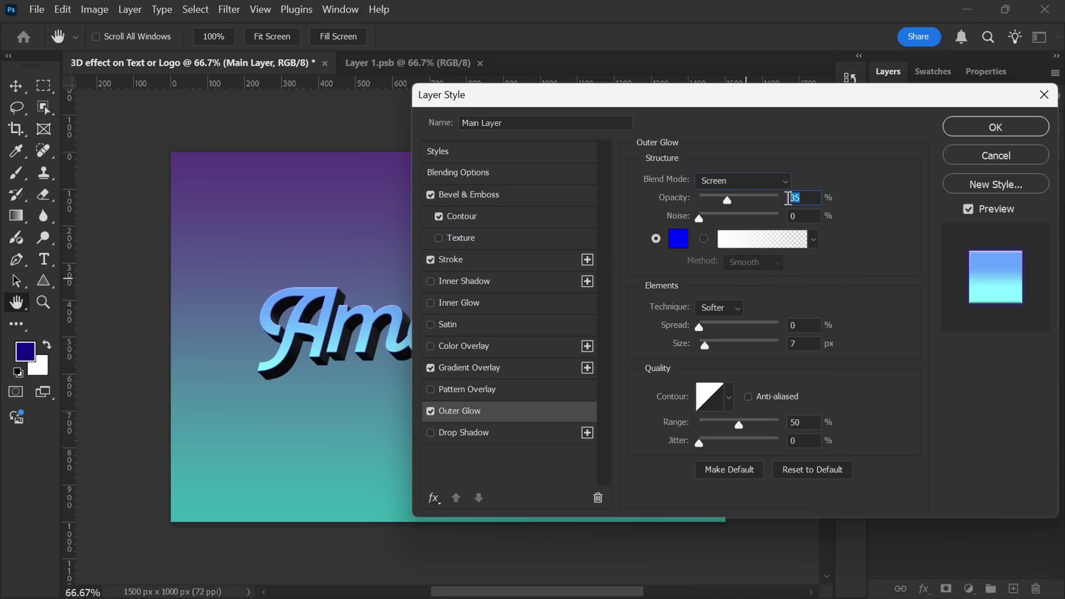
text(70)
mouse_move(704, 345)
mouse_down()
mouse_move(754, 354)
mouse_move(703, 353)
mouse_up()
text(8)
Commit the outer glow, then open the layer styles of Layer 1 inside the Extrusion group.
click(994, 127)
key(v)
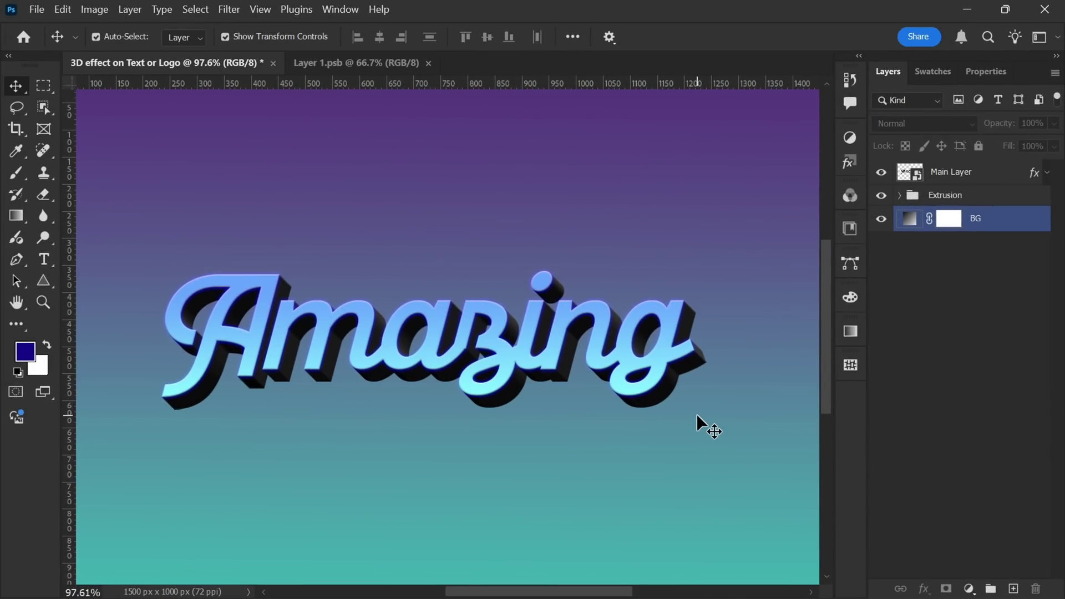
click(900, 199)
click(899, 195)
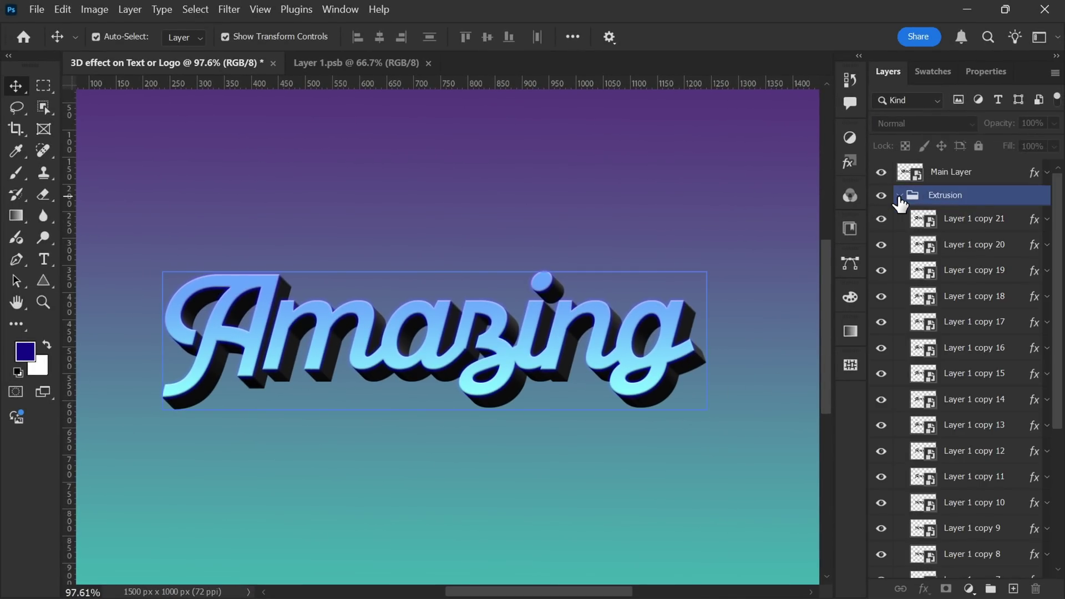
click(958, 297)
scroll(958, 326, down, 5)
click(958, 326)
scroll(957, 388, down, 3)
click(956, 491)
click(1001, 542)
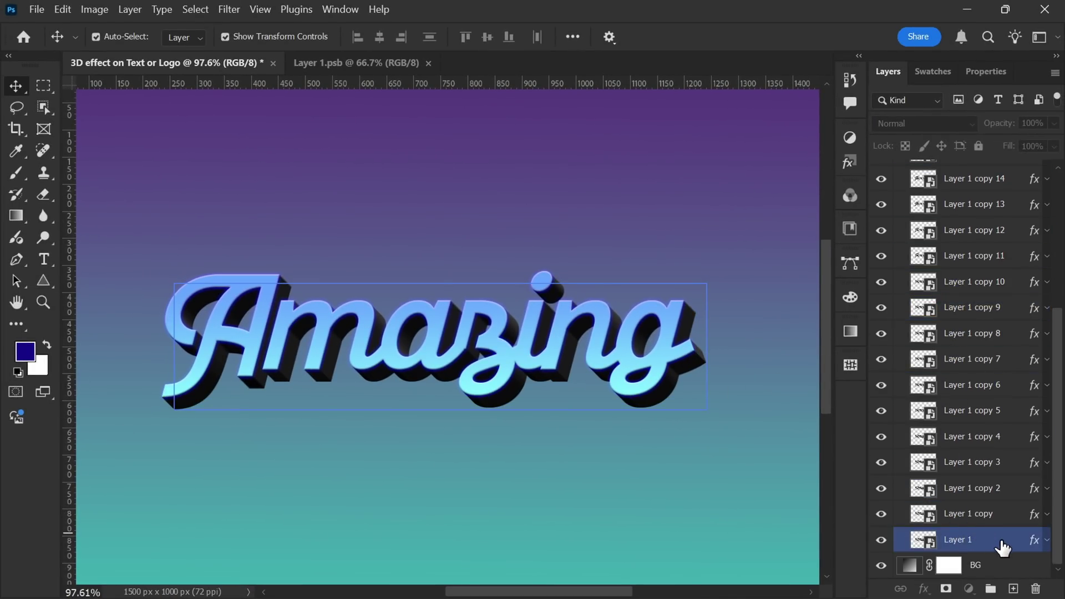
double_click(1002, 543)
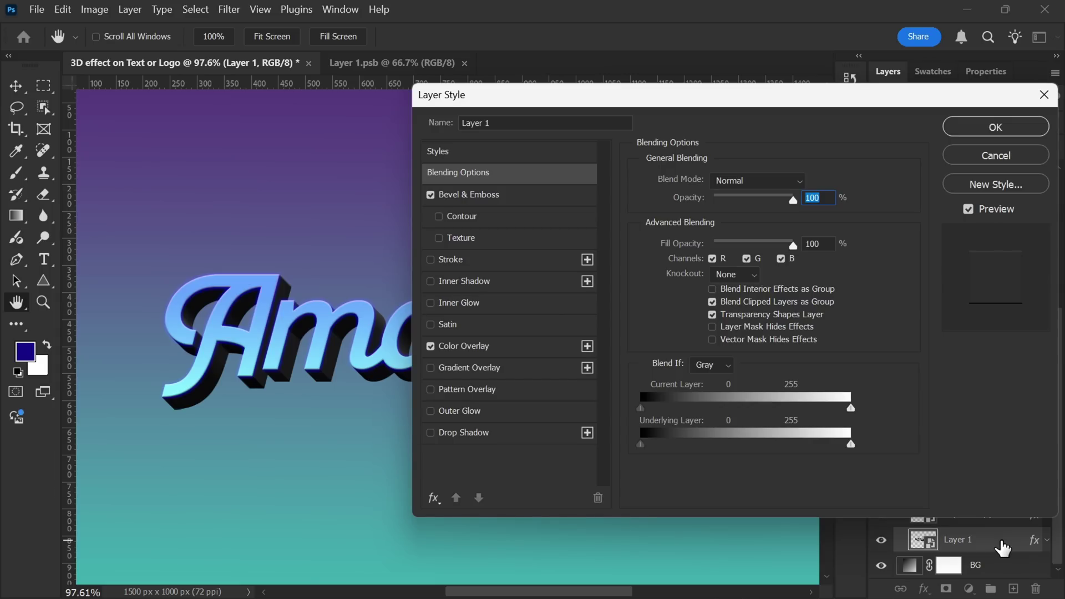
Add a drop shadow without global light: 71% opacity, 119°, distance 17, spread 9, size 25.
click(493, 437)
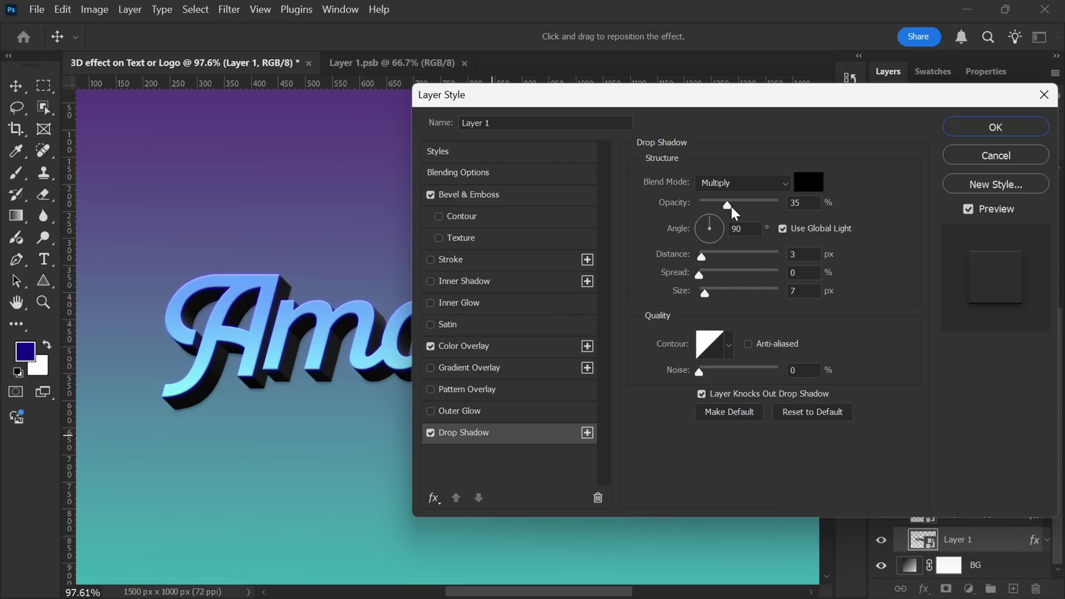
click(782, 229)
drag(727, 205, 753, 205)
drag(709, 222, 706, 222)
drag(704, 293, 711, 293)
drag(701, 256, 714, 266)
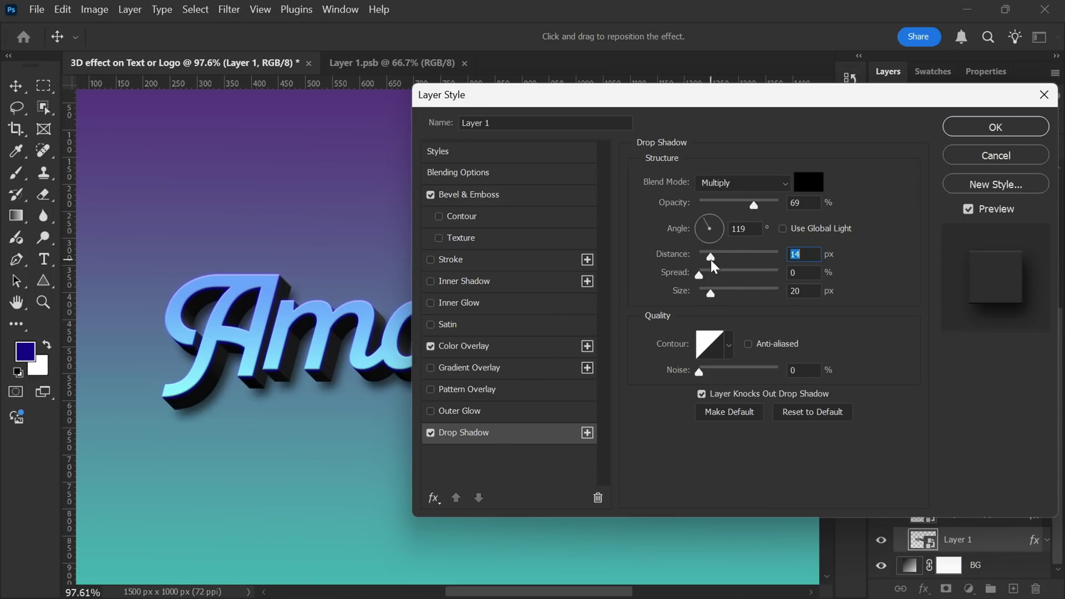
drag(753, 205, 755, 205)
drag(711, 256, 712, 257)
drag(710, 293, 713, 257)
drag(711, 293, 714, 296)
click(996, 129)
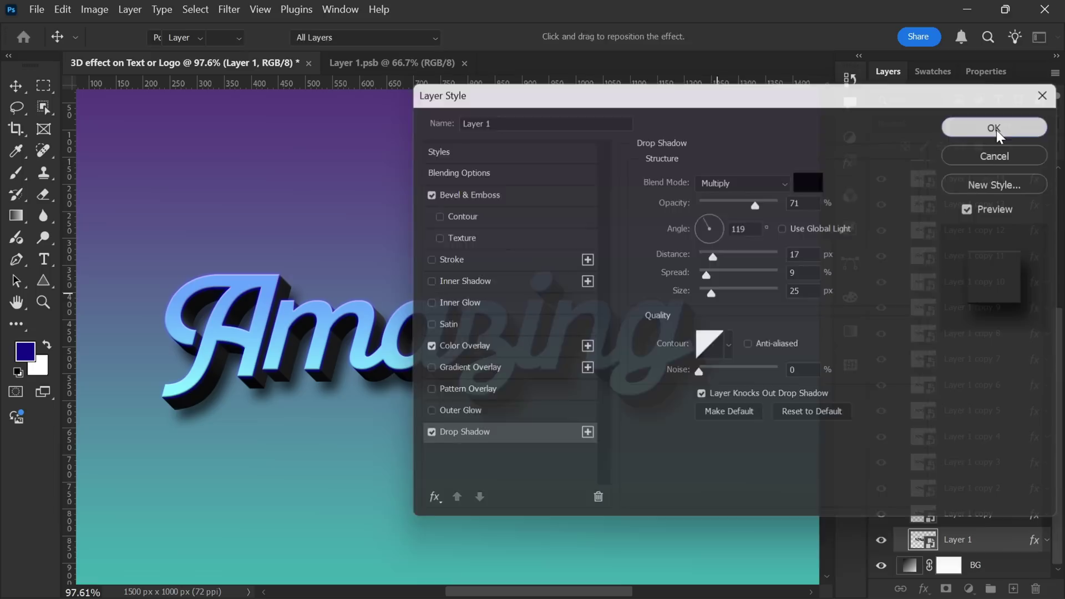
Rename Layer 1 to 'Shadow'.
click(763, 188)
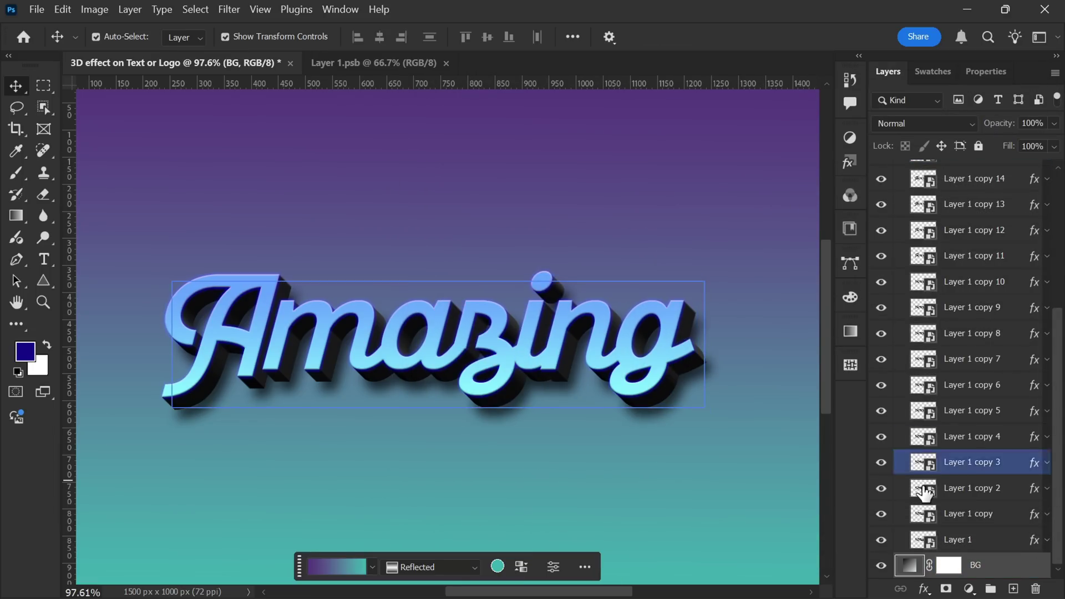
double_click(955, 539)
text(Shadow)
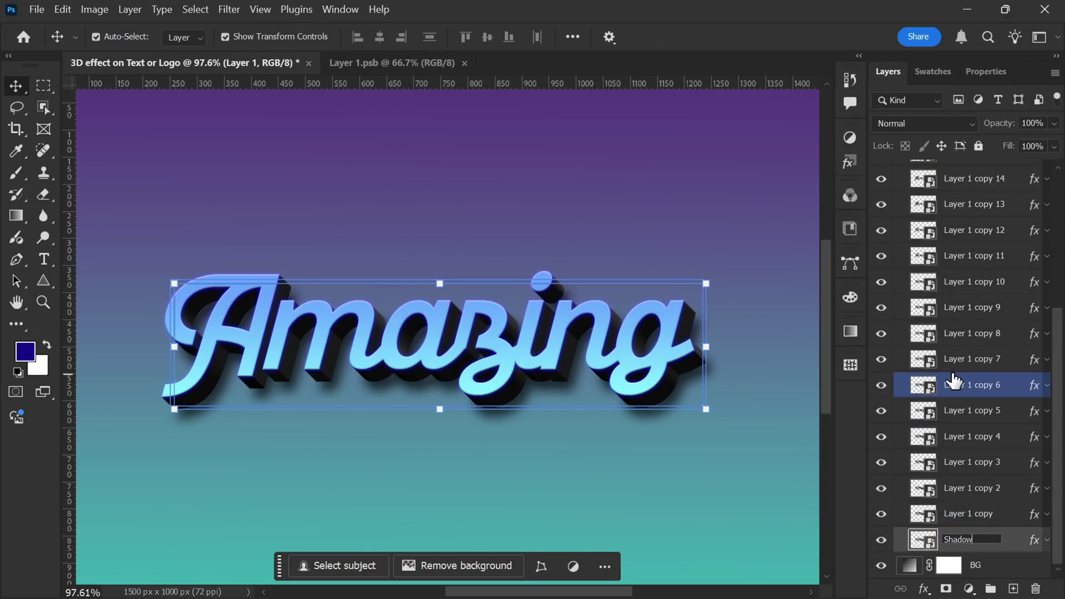
key(Return)
Group Main Layer, Extrusion and BG into a group named '3D effect'.
scroll(990, 487, up, 5)
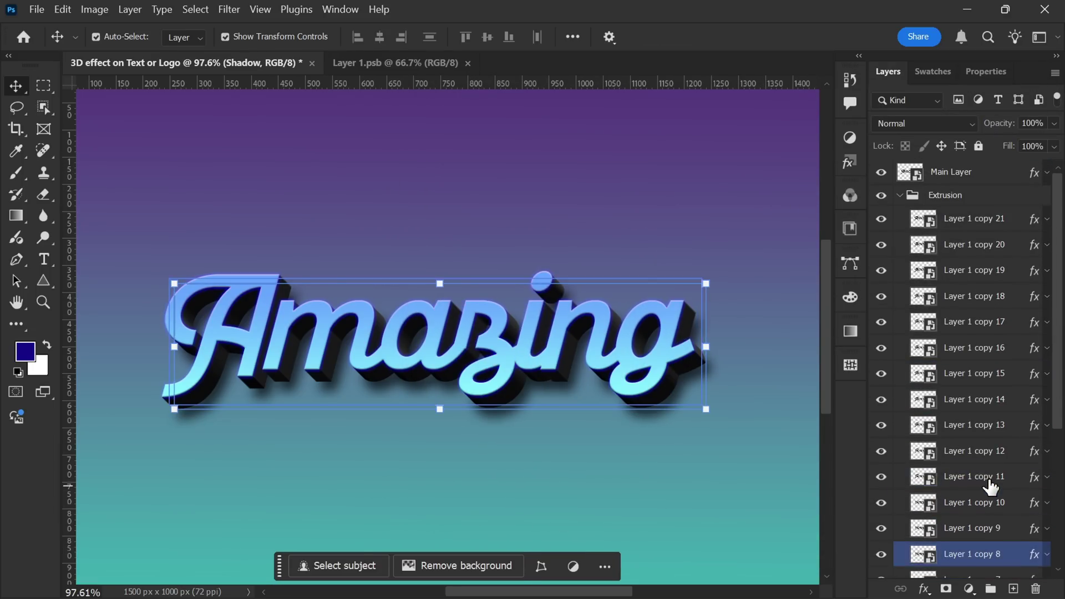
click(986, 323)
click(921, 195)
click(899, 196)
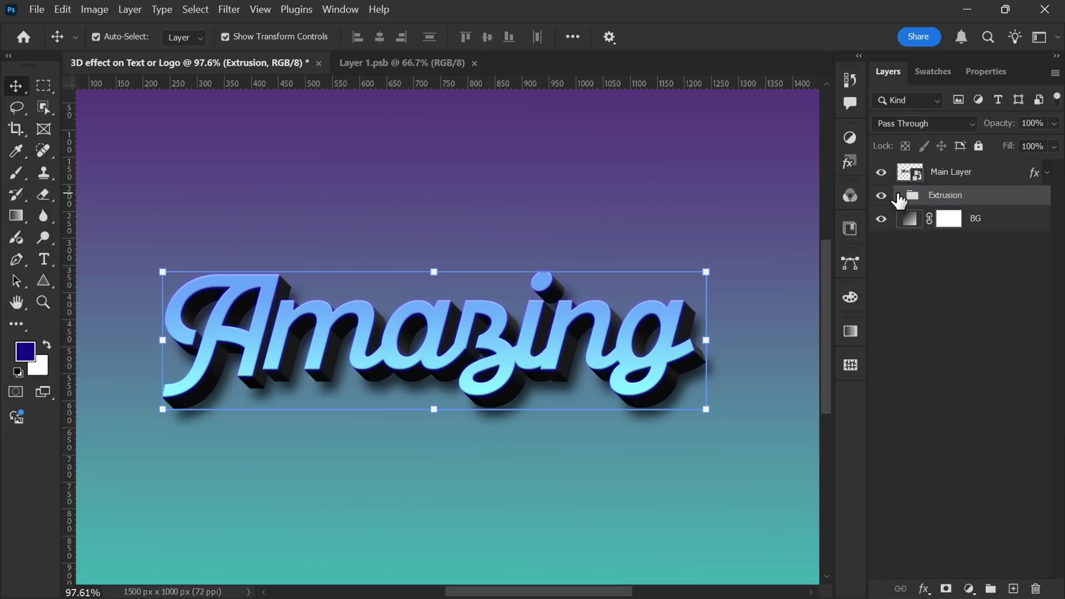
click(962, 312)
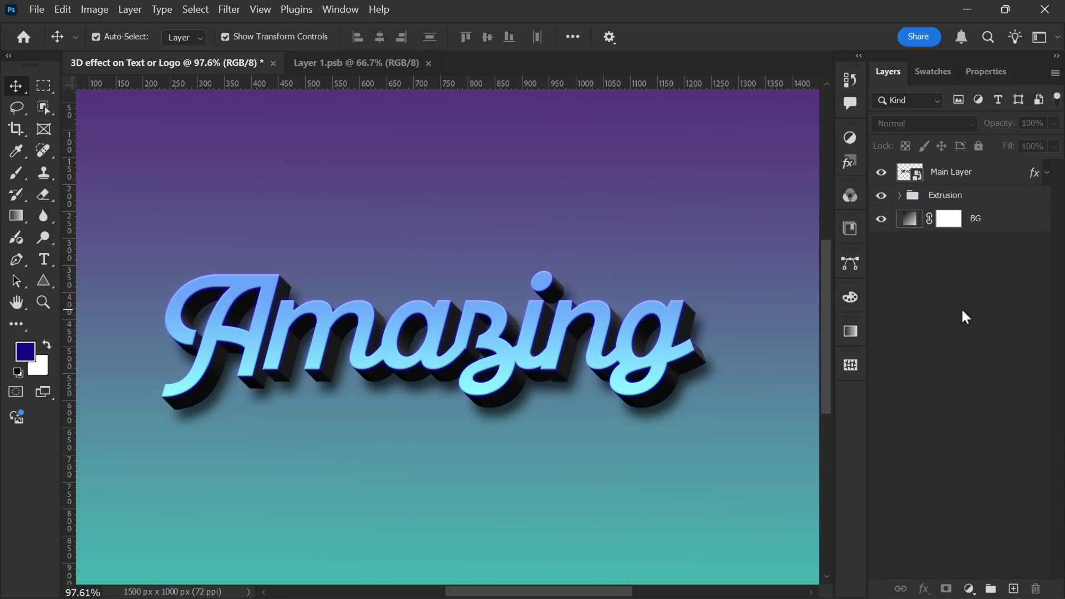
ctrl+click(989, 229)
ctrl+click(996, 201)
ctrl+click(980, 179)
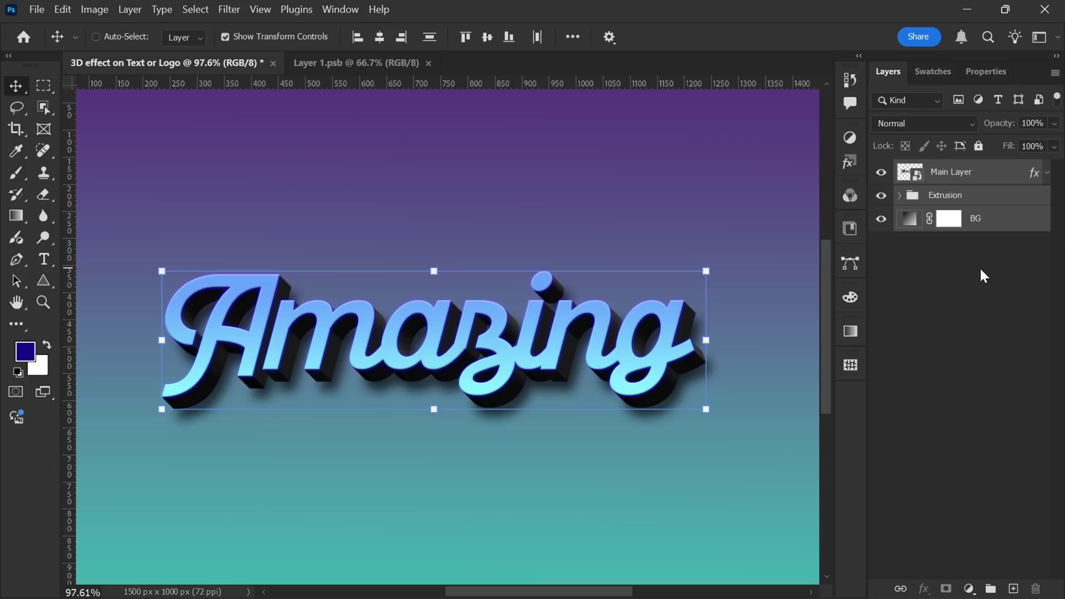
key(ctrl+g)
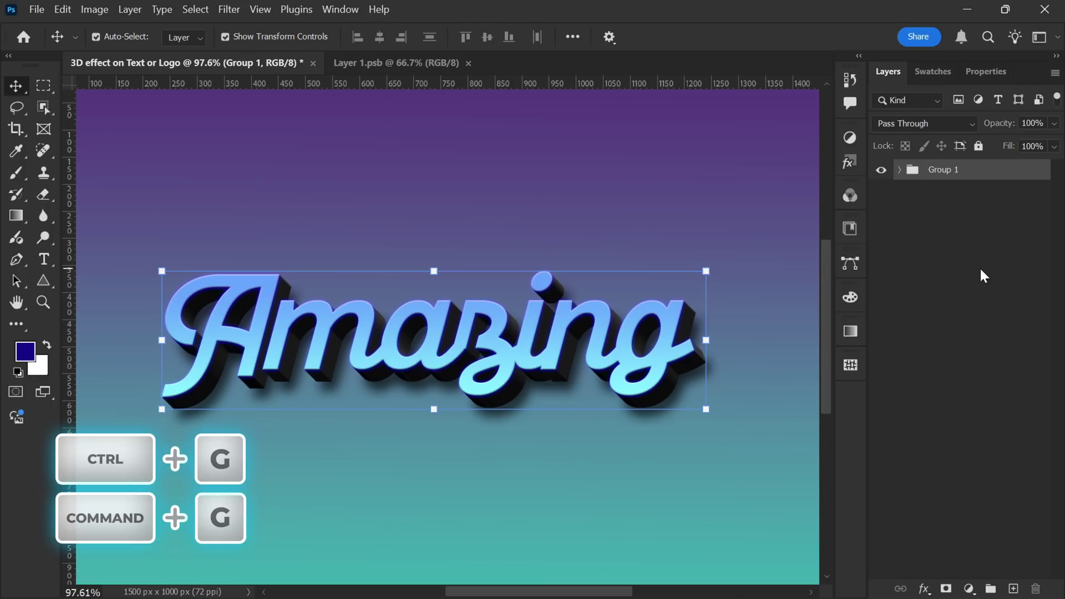
double_click(950, 171)
text(3D effect)
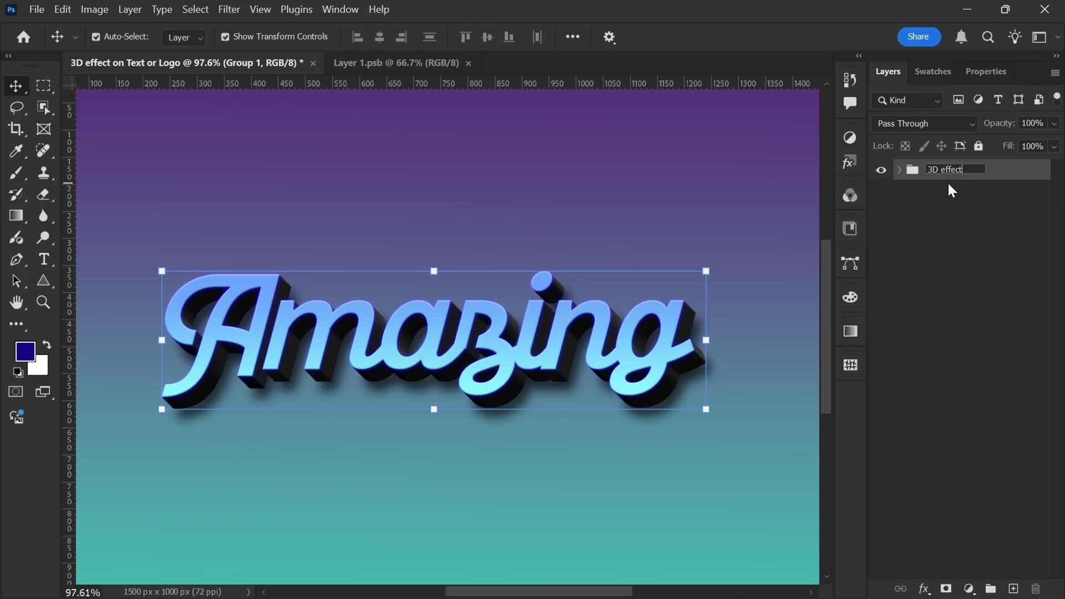
click(949, 185)
click(1007, 175)
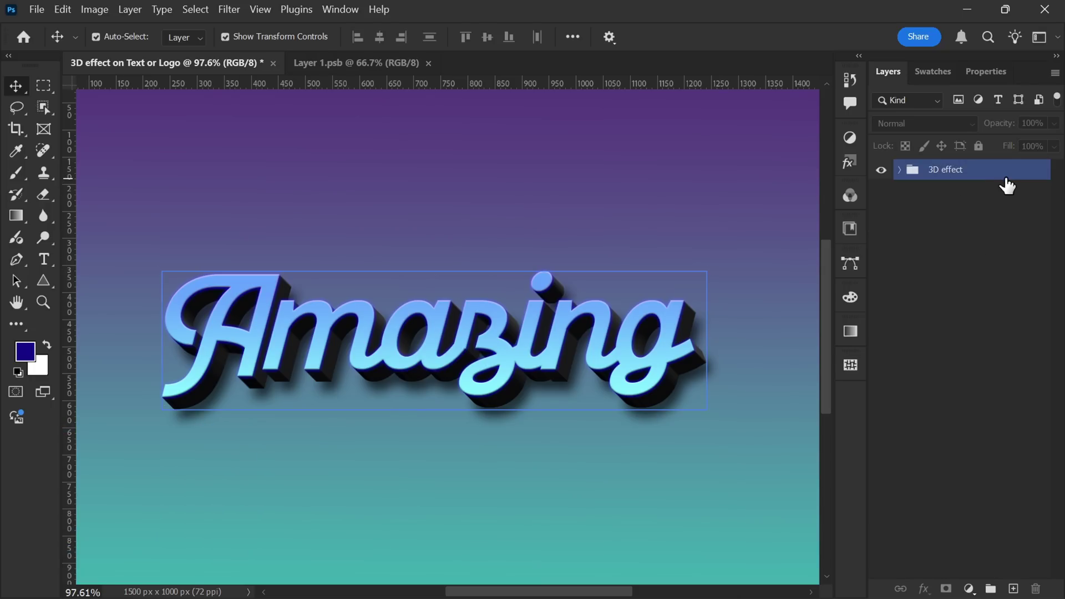
Add a black-to-white gradient overlay to the 3D effect group in Soft Light mode.
double_click(1006, 175)
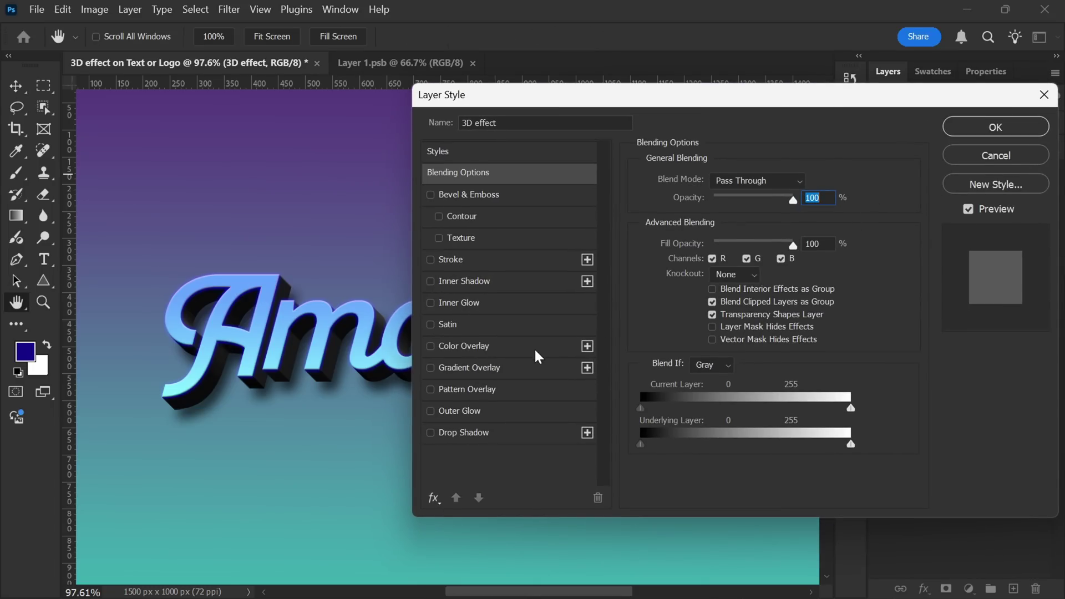
click(502, 370)
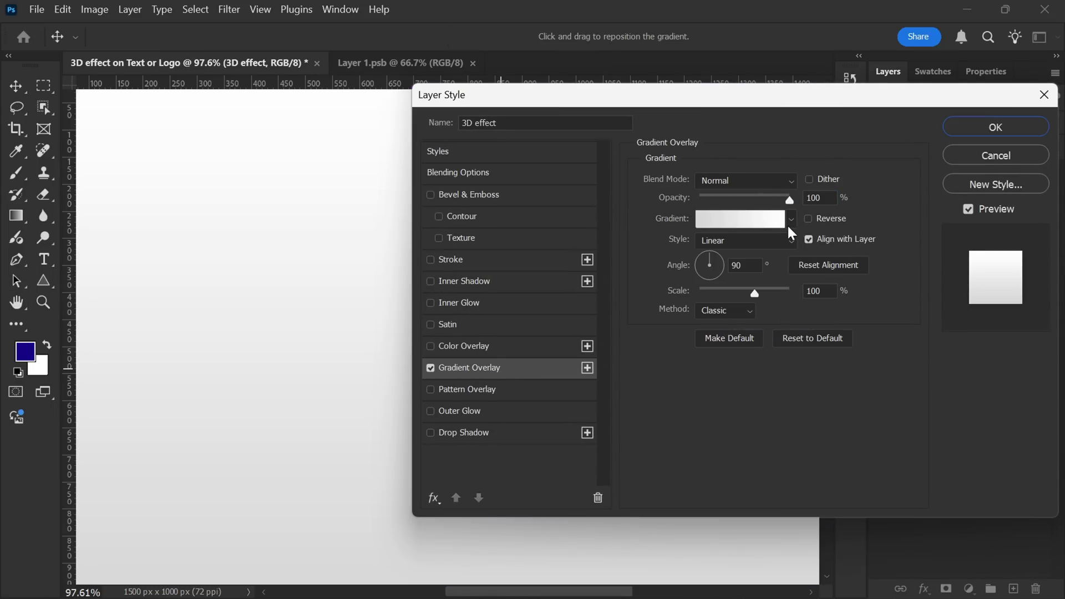
click(787, 227)
click(729, 278)
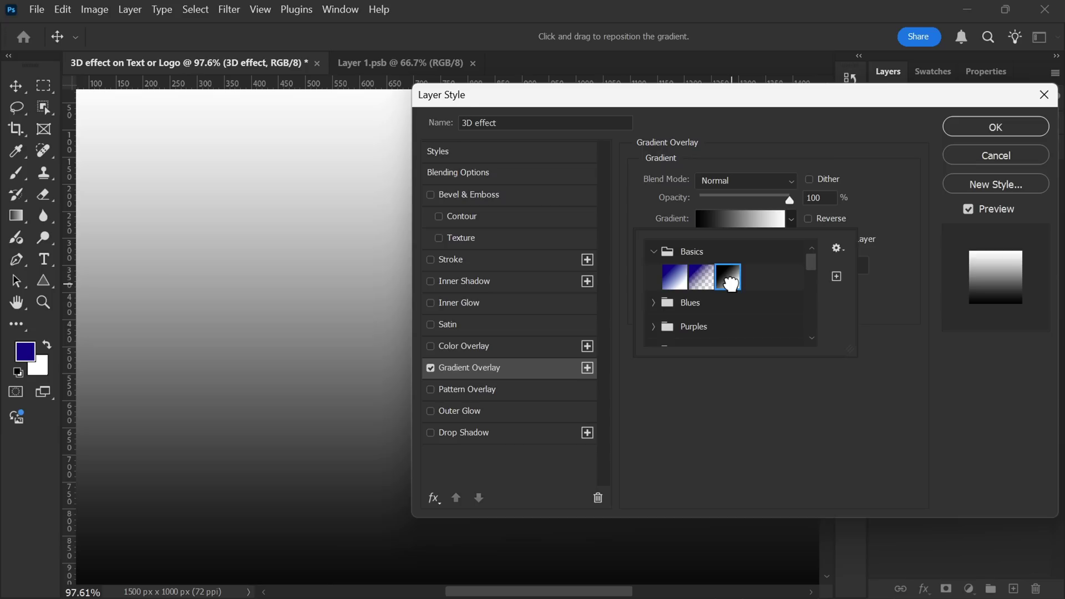
click(770, 377)
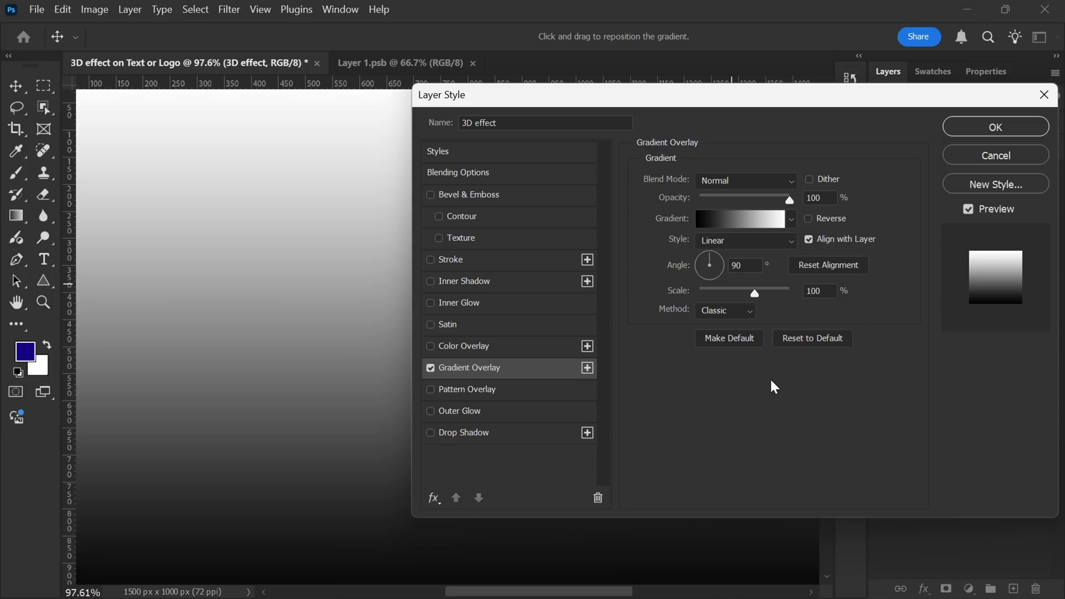
click(755, 182)
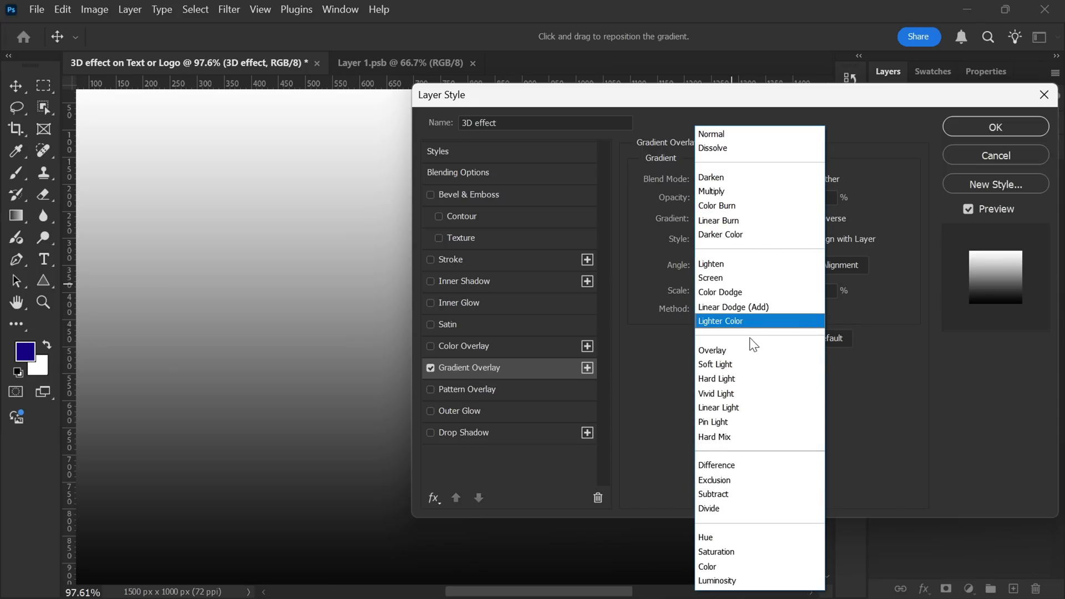
click(752, 365)
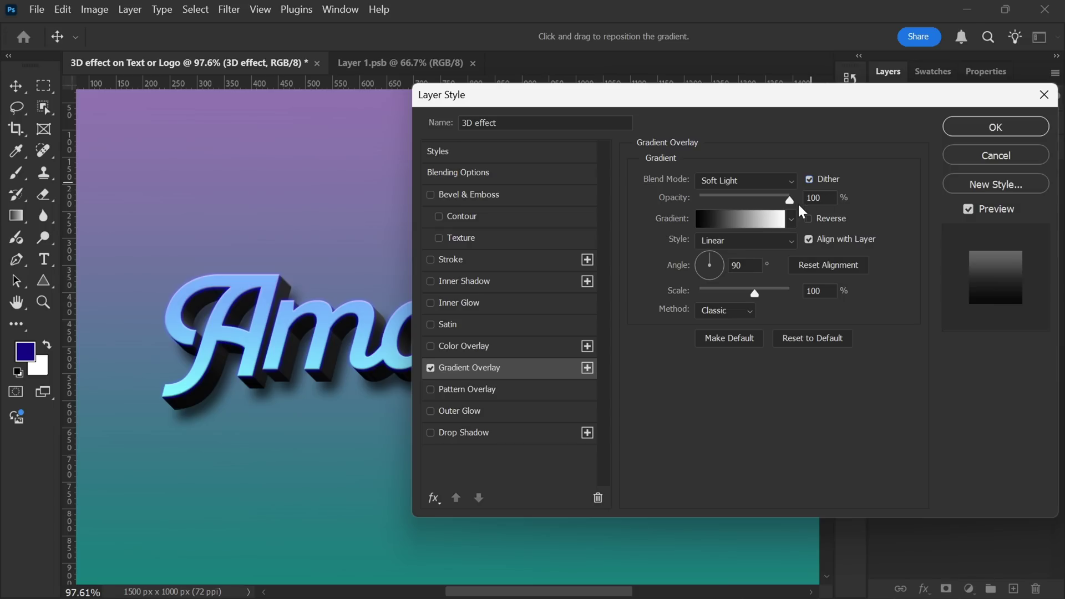
Set the overlay to 72% opacity, 140° angle and 50% scale, then apply it.
drag(790, 200, 764, 214)
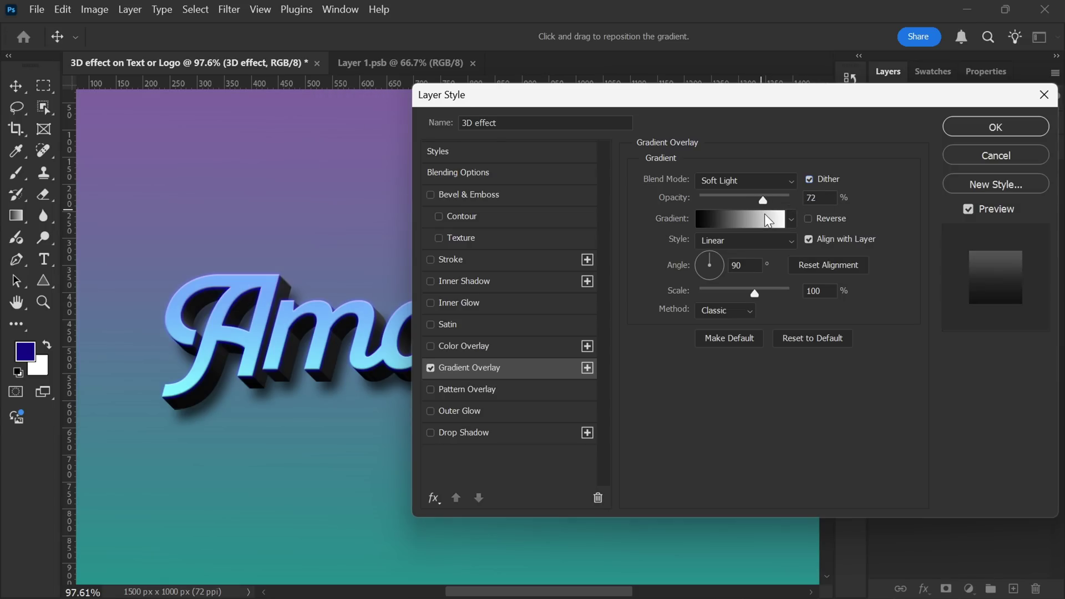
double_click(747, 259)
text(140)
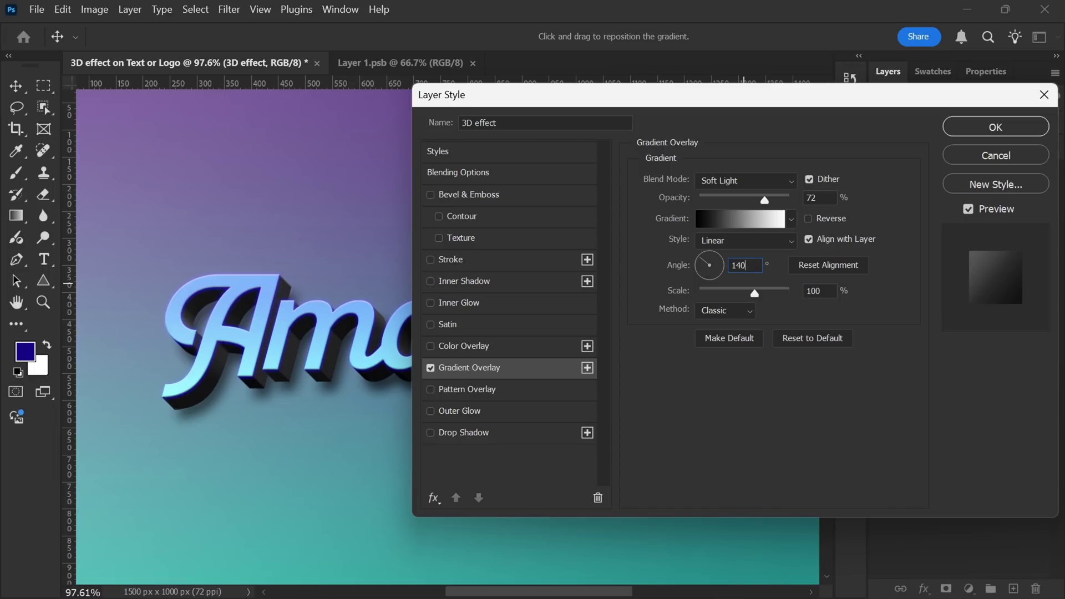
key(Return)
double_click(823, 288)
text(50)
key(Return)
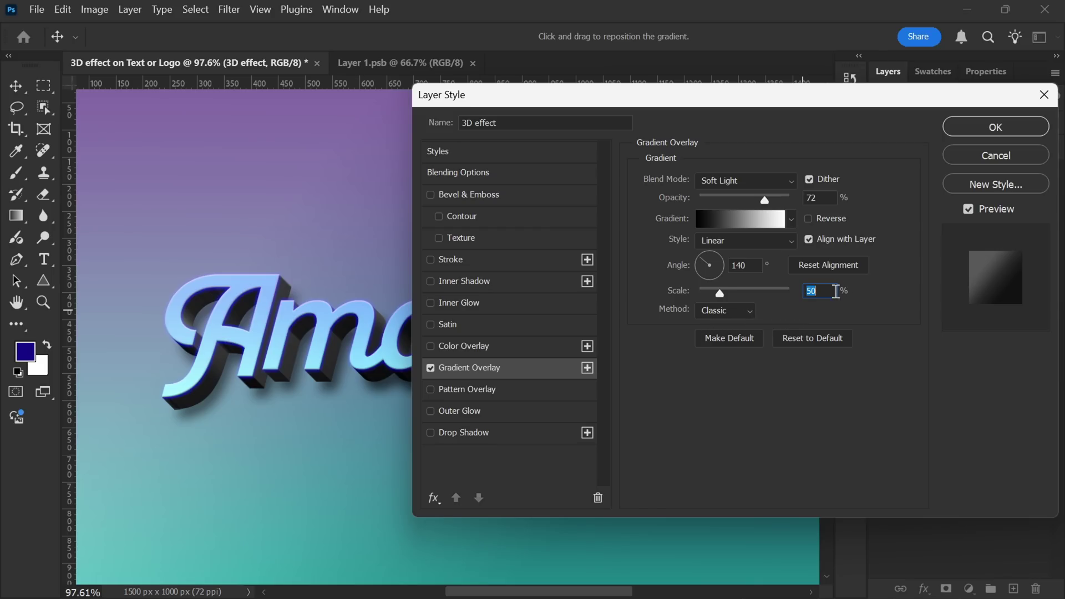
click(992, 127)
Open the Main Layer smart object inside the 3D effect group for editing.
click(760, 224)
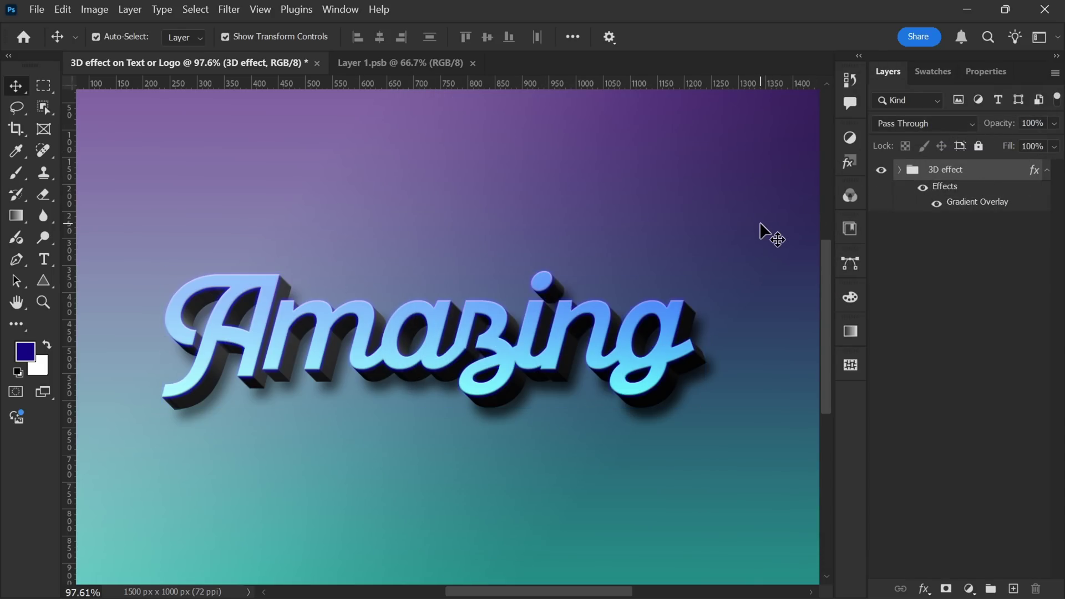
scroll(759, 224, down, 3)
scroll(511, 348, up, 3)
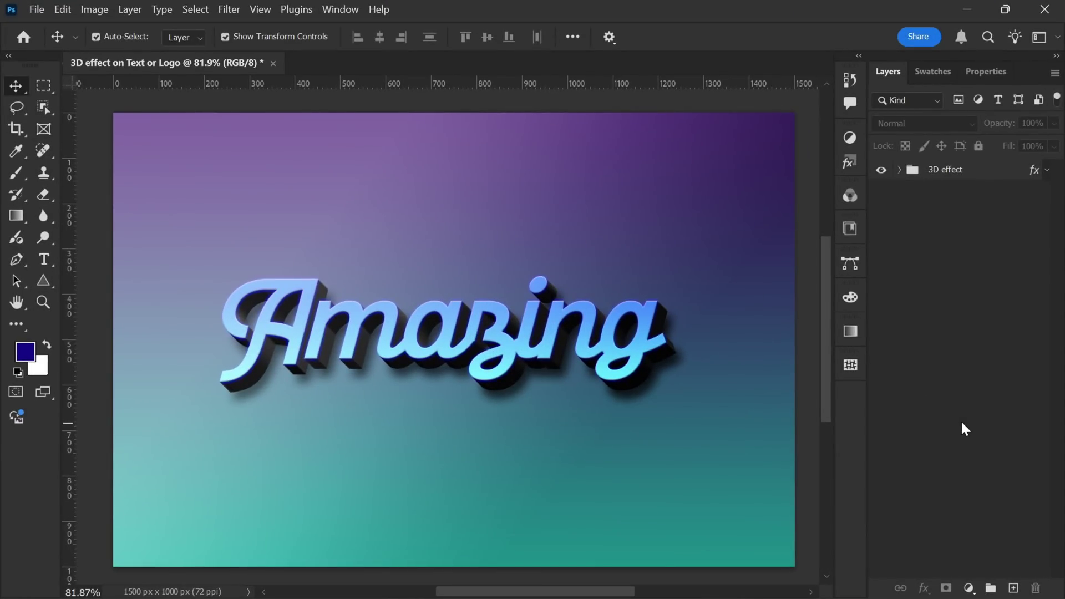
click(899, 174)
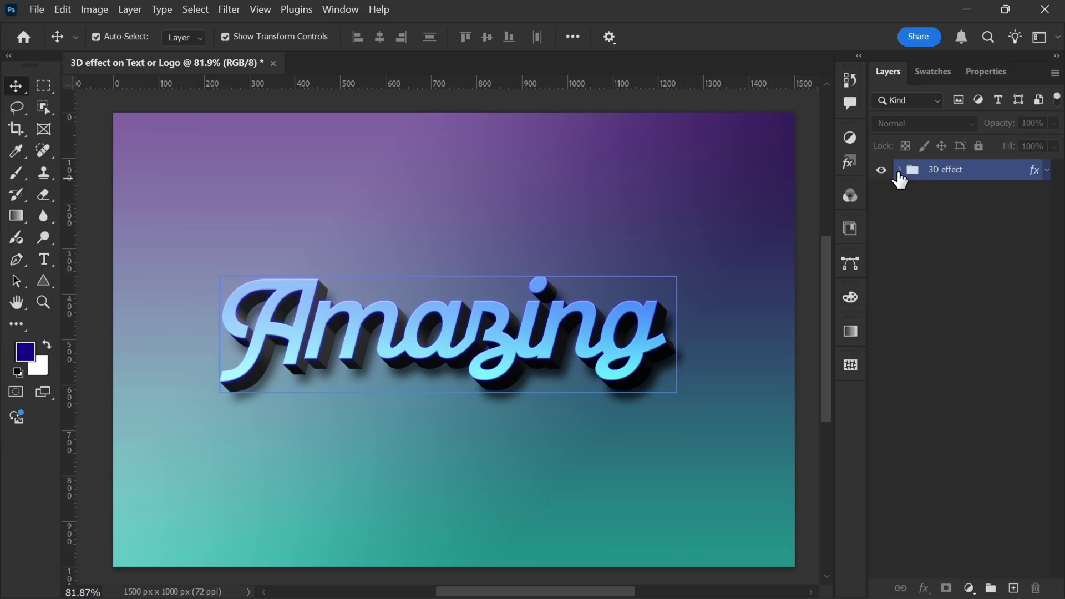
click(900, 170)
click(927, 201)
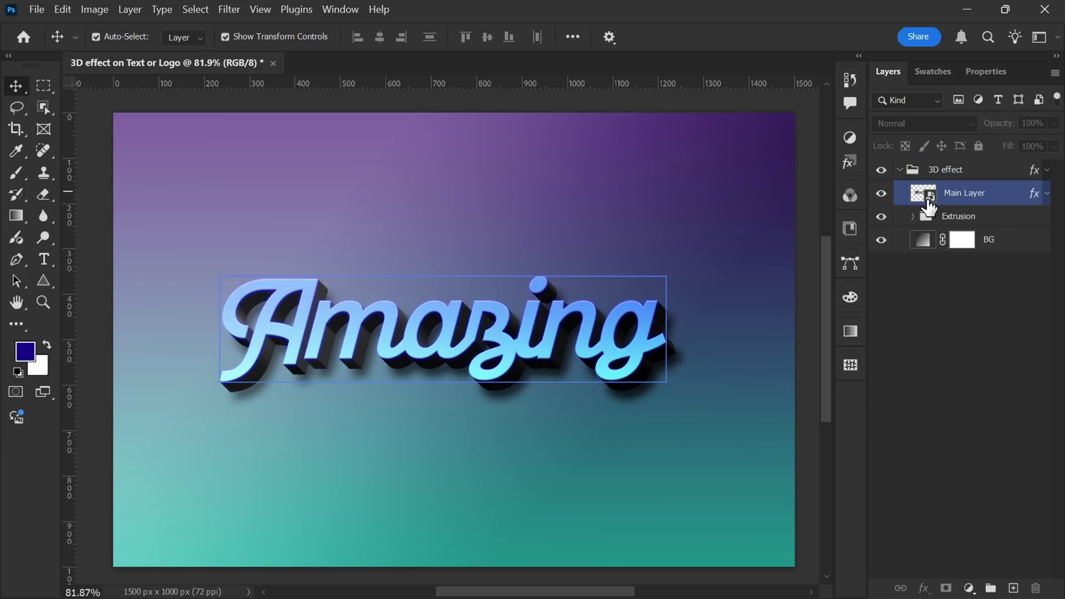
double_click(923, 194)
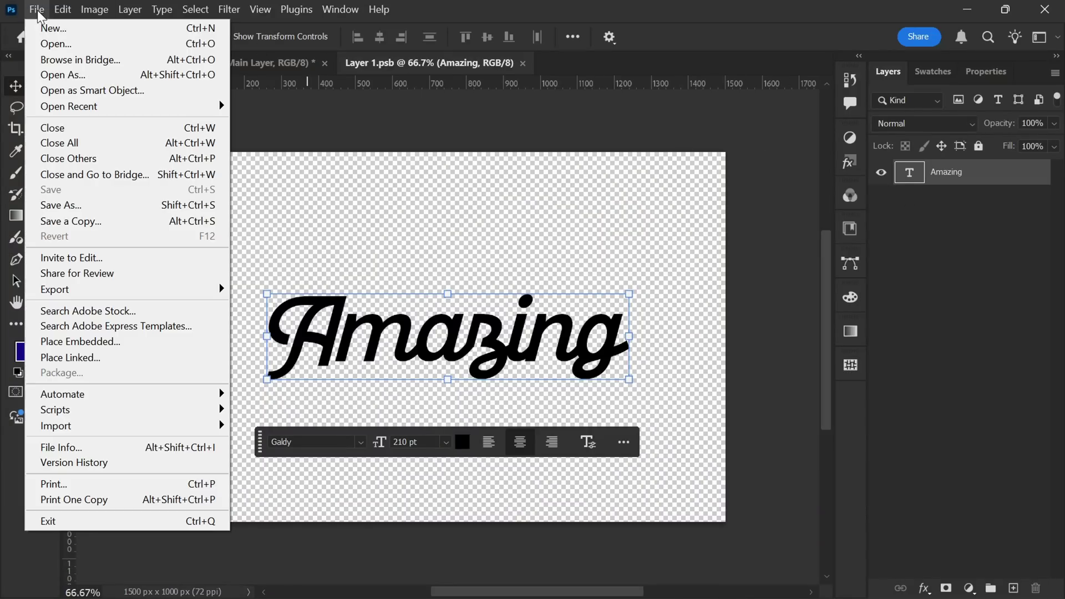
Place the dragon-logo file, scale it to about 102%, and save the smart object.
click(166, 348)
click(224, 153)
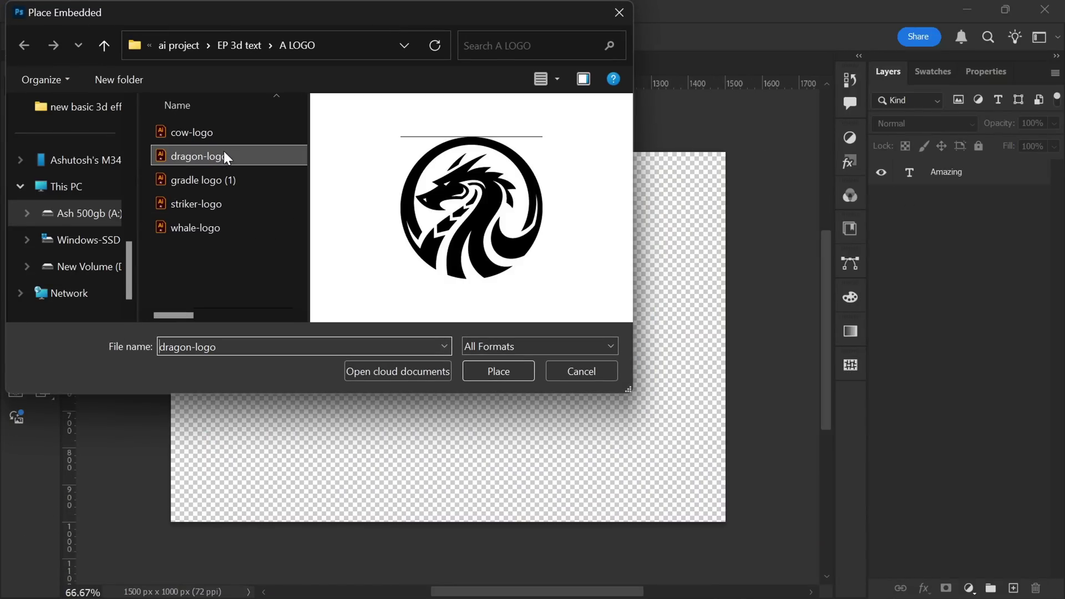
click(518, 370)
click(721, 413)
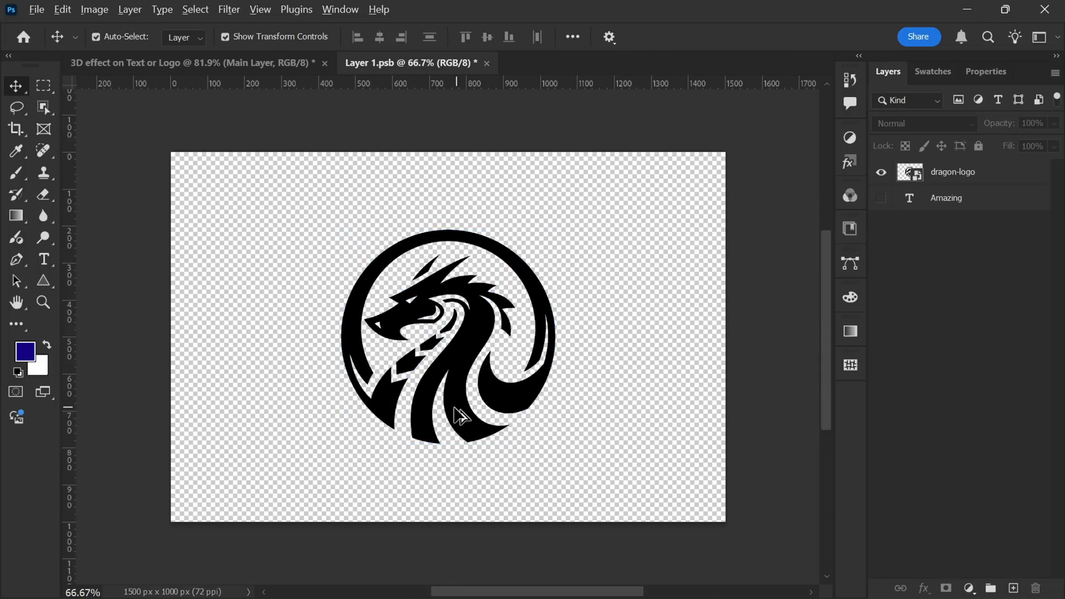
scroll(458, 413, up, 1)
drag(447, 447, 440, 488)
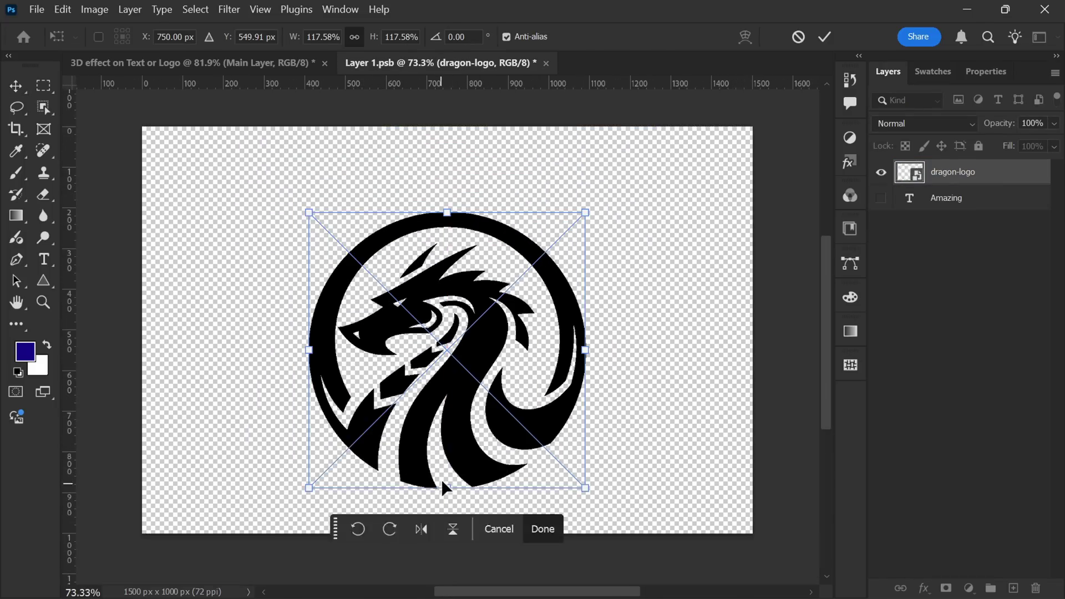
key(Escape)
drag(447, 447, 466, 415)
click(542, 491)
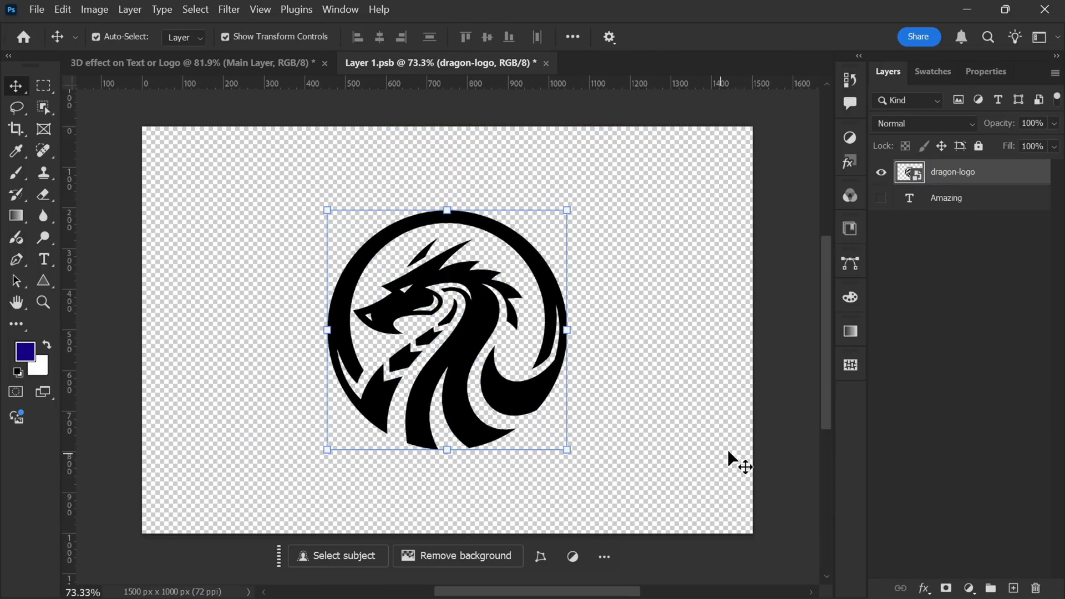
key(ctrl+s)
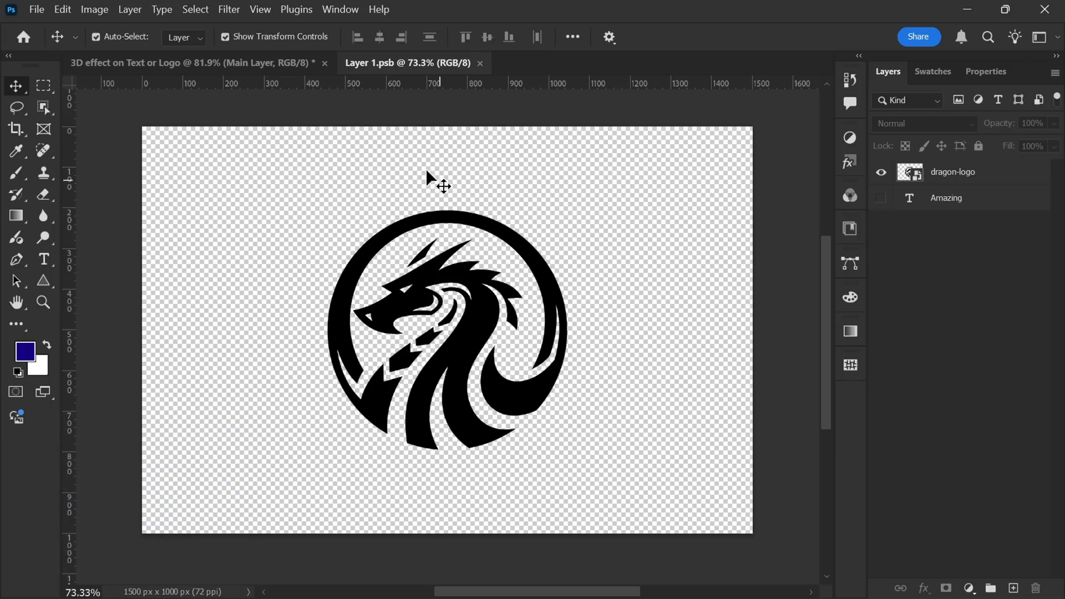
Back in the 3D effect document, recolour the BG gradient to purple-pink-orange.
click(238, 63)
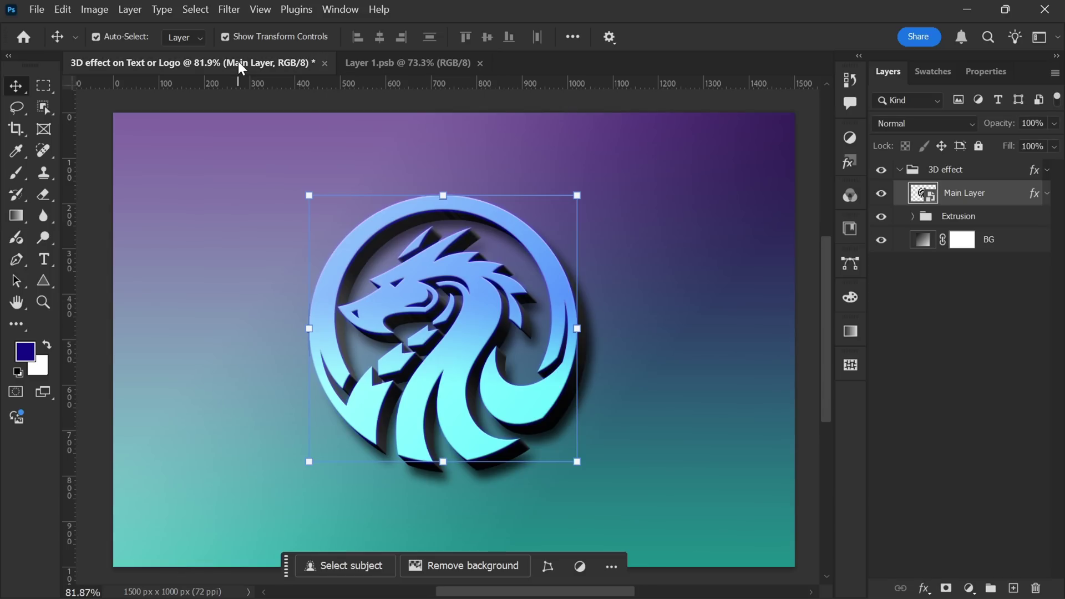
click(712, 291)
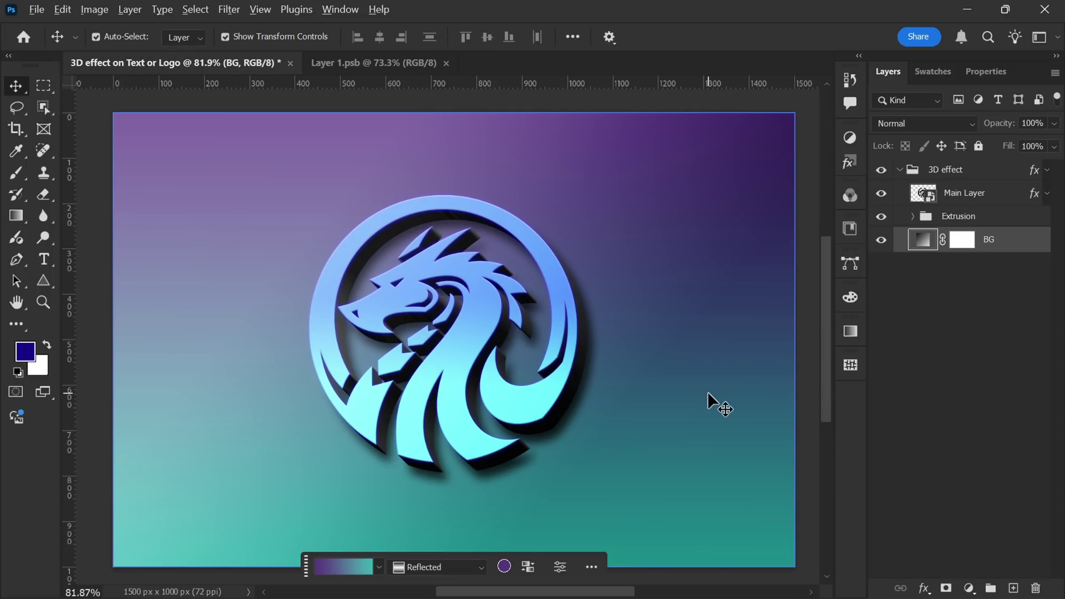
scroll(440, 384, up, 3)
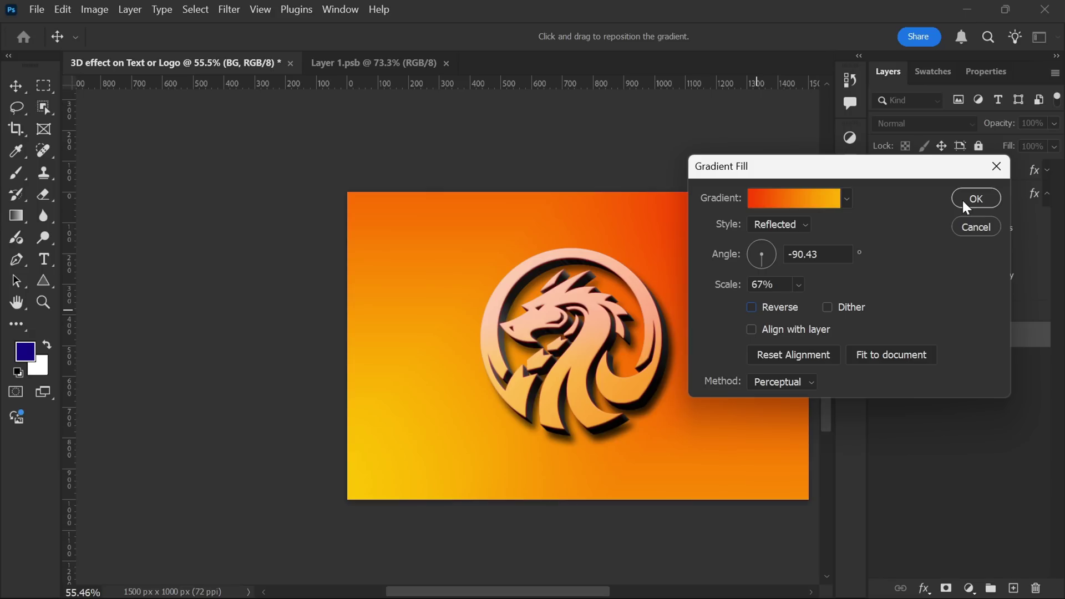
click(963, 201)
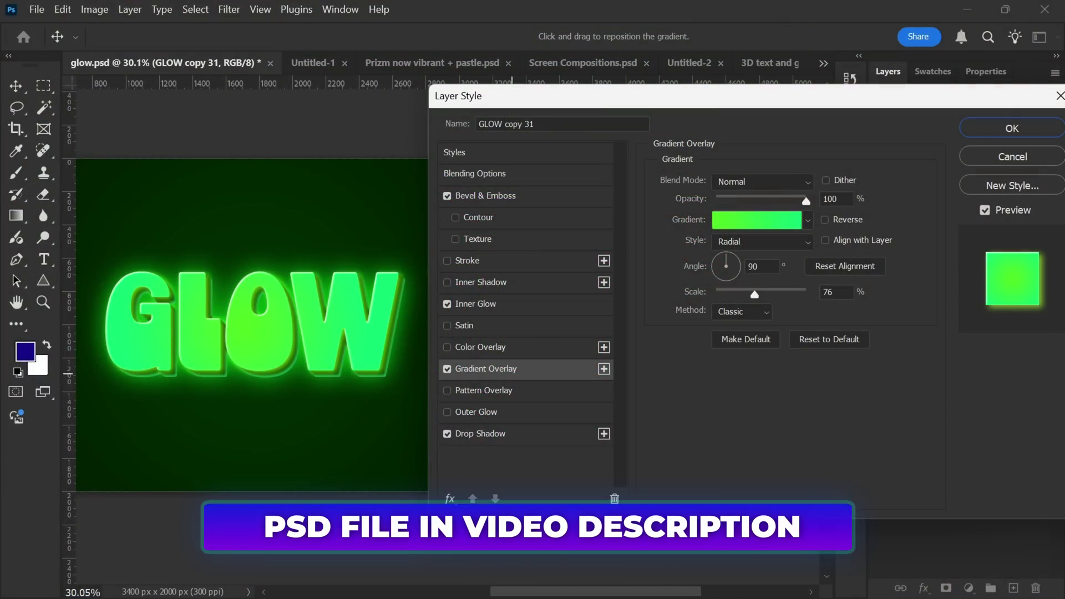
Give the GLOW text a linear yellow-green gradient overlay.
click(808, 220)
click(798, 307)
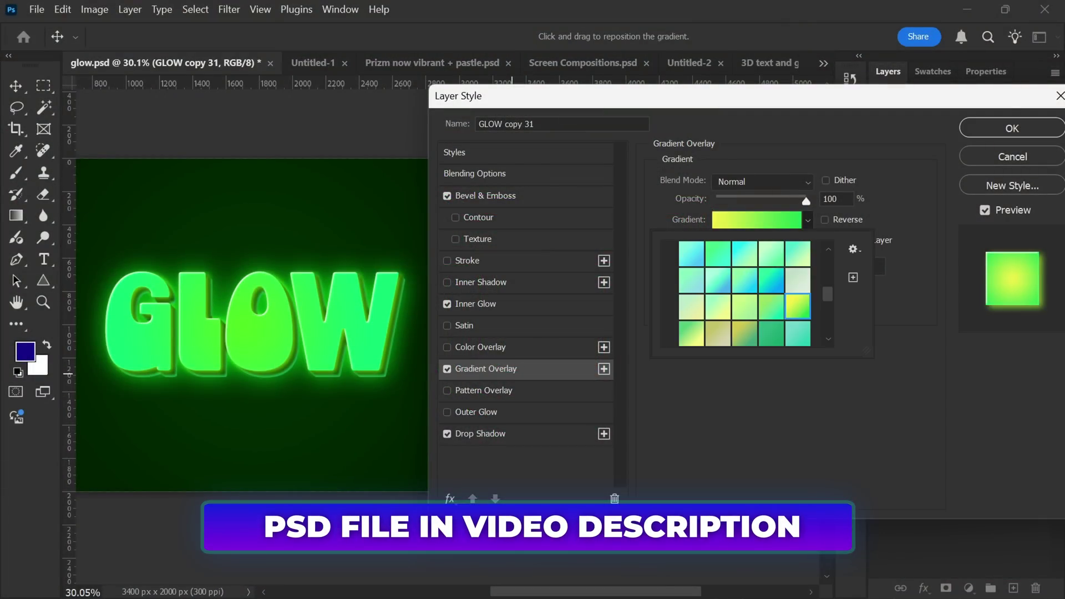
click(797, 306)
click(762, 242)
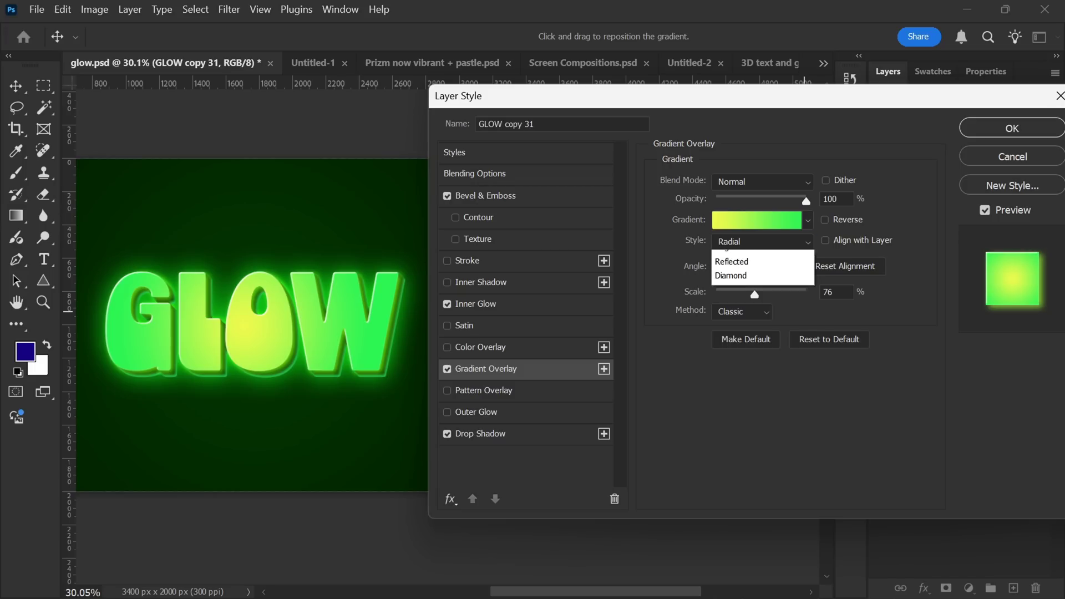
click(732, 259)
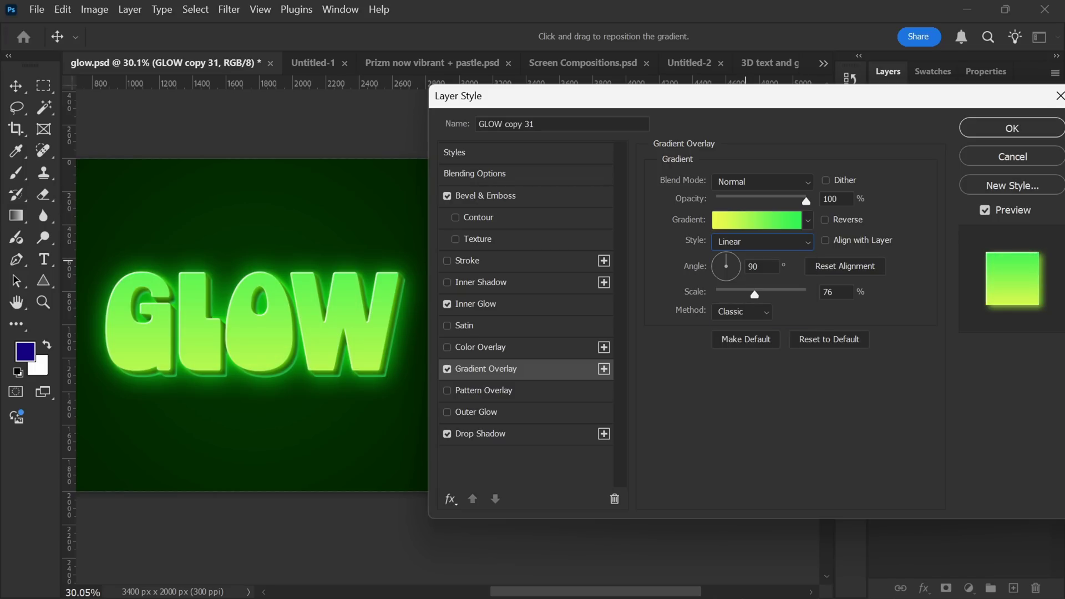
key(Return)
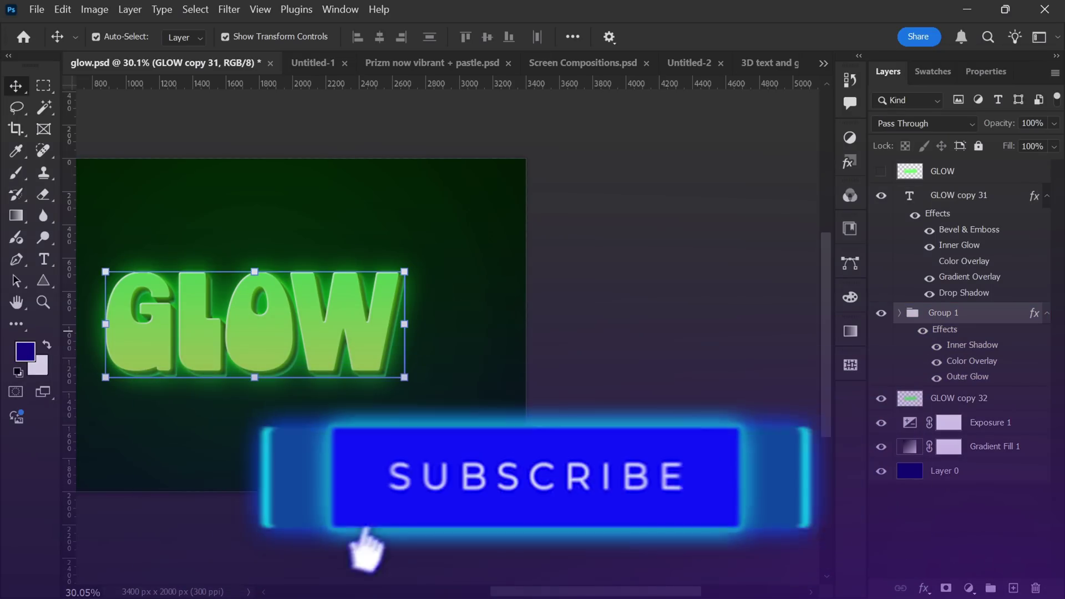
Set Group 1's inner shadow colour to befd00.
double_click(976, 313)
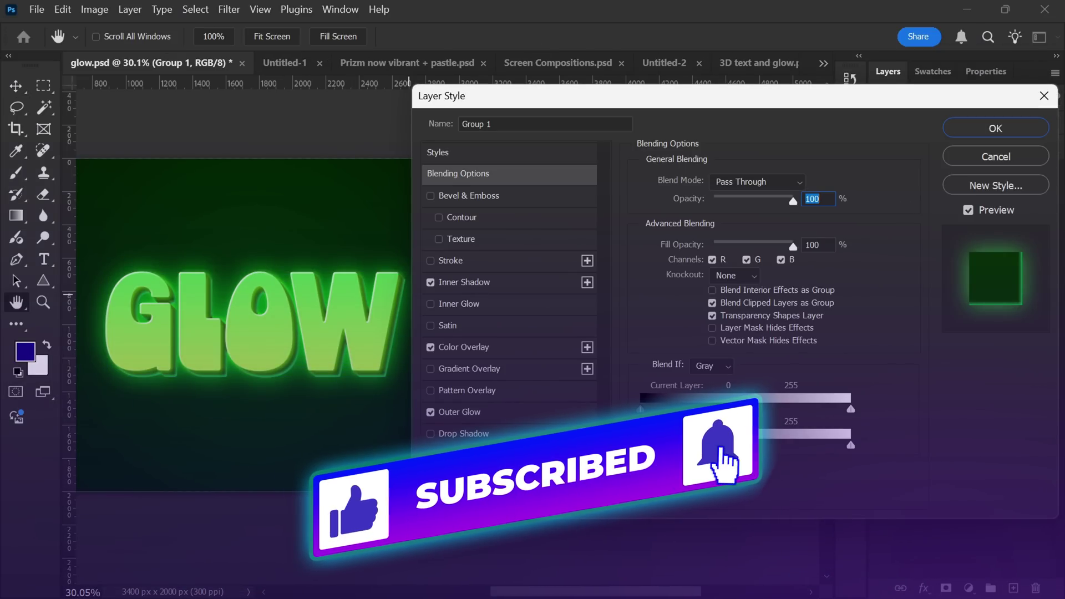
click(464, 282)
click(811, 181)
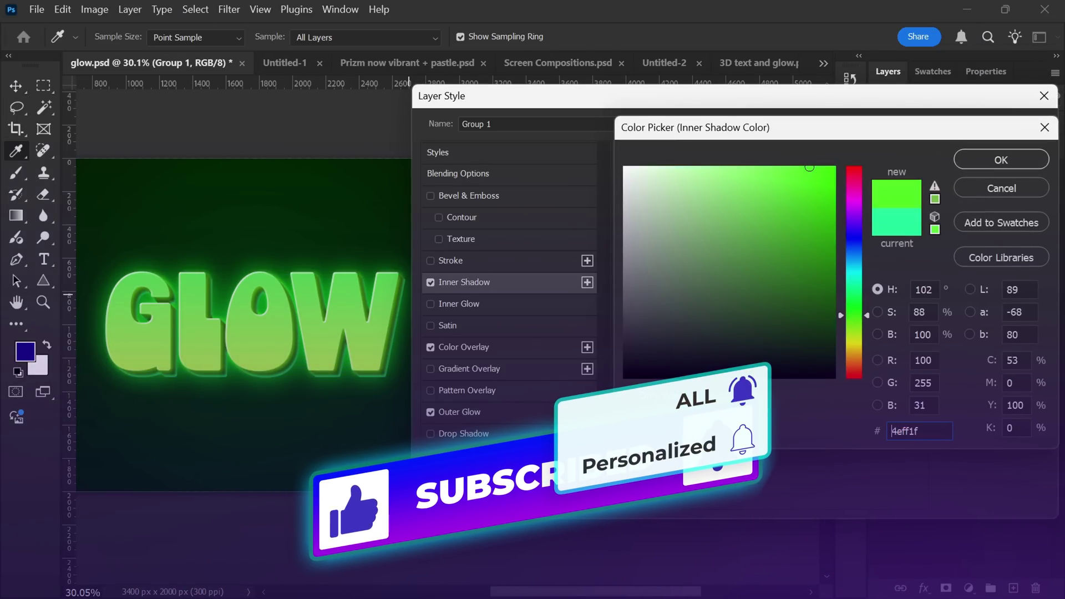
text(befd00)
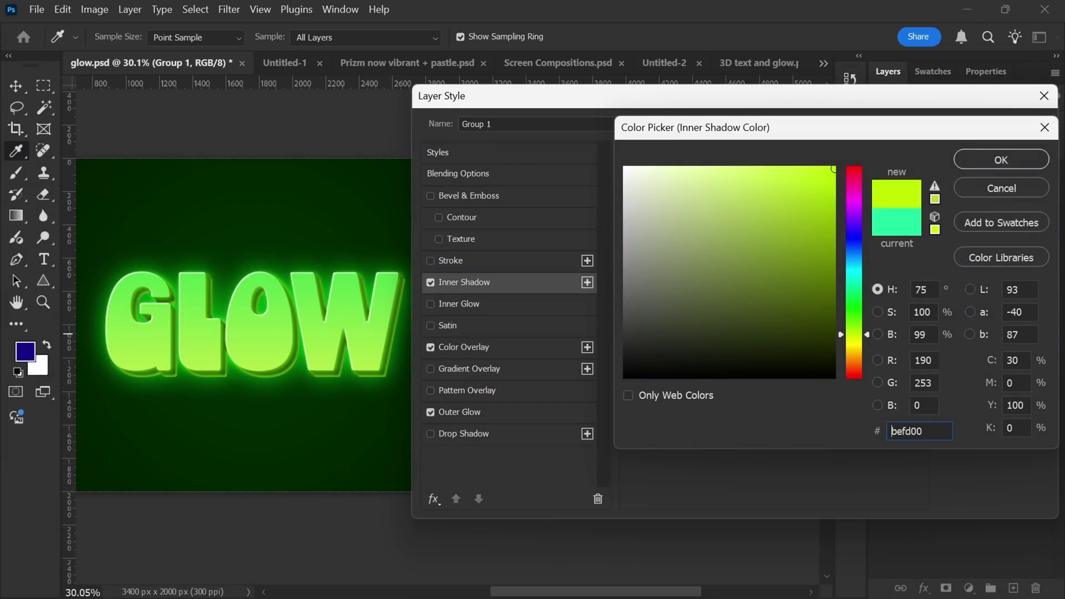